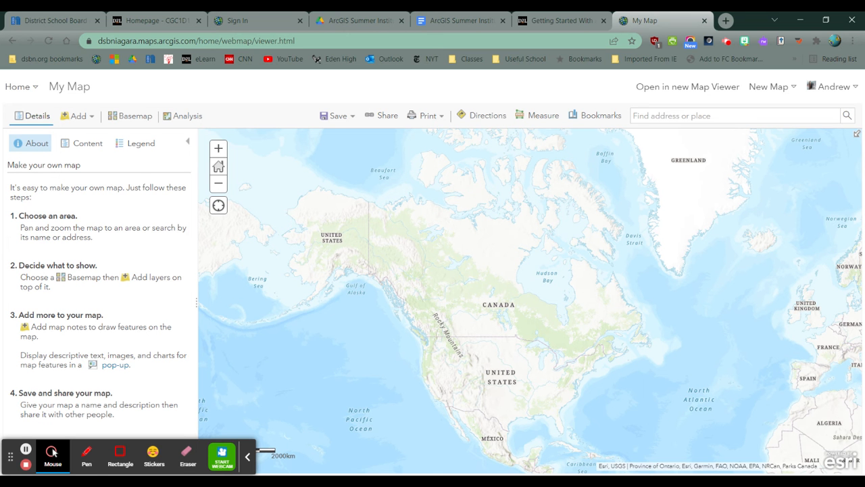
- Add a map notes layer named "Land Uses" using the Map Notes template
click(74, 117)
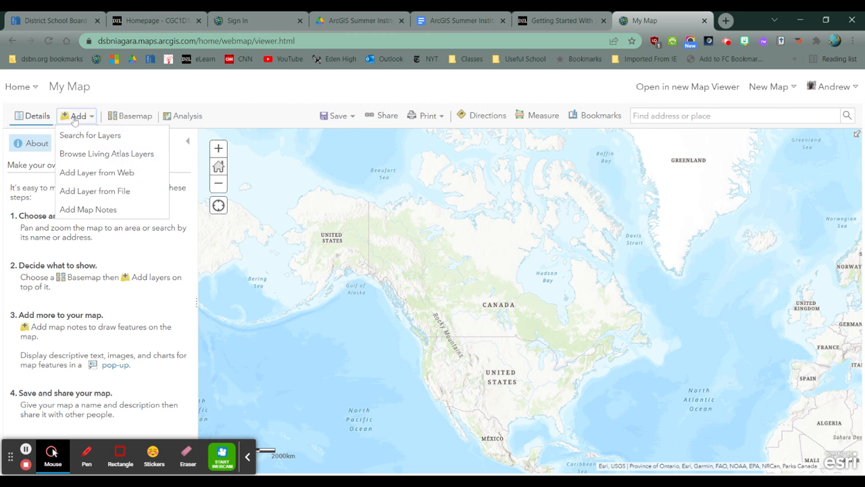
click(102, 210)
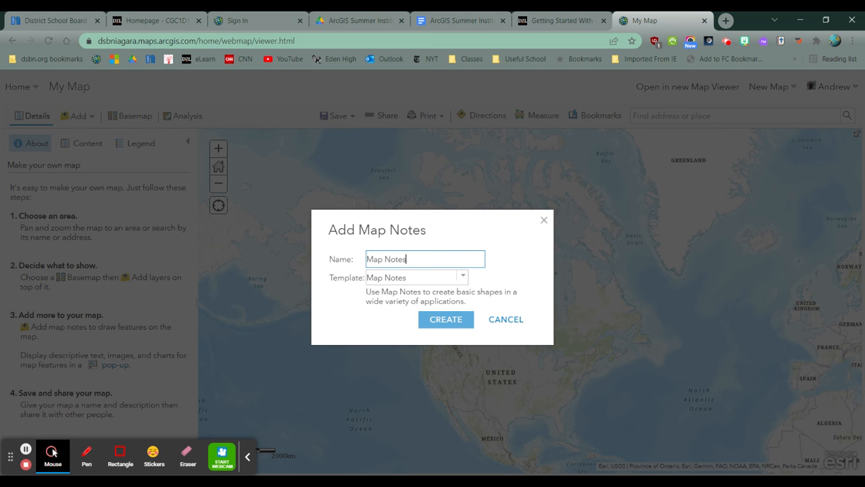
drag(422, 259, 365, 259)
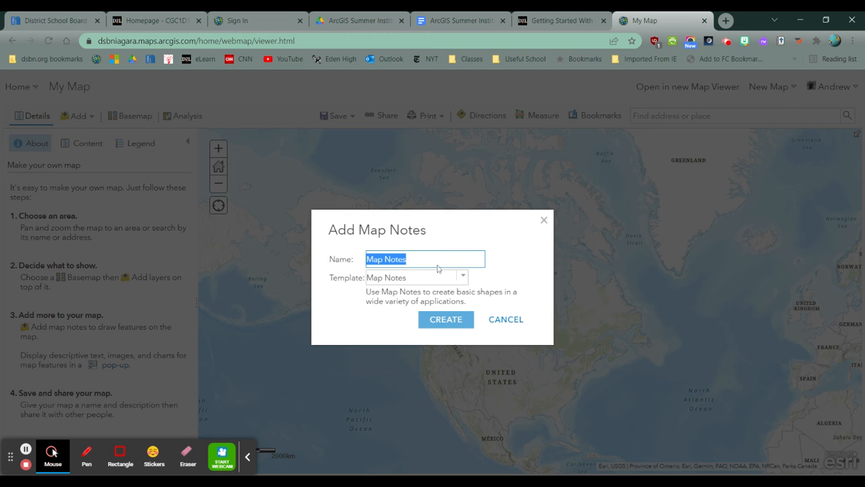
text(Land U)
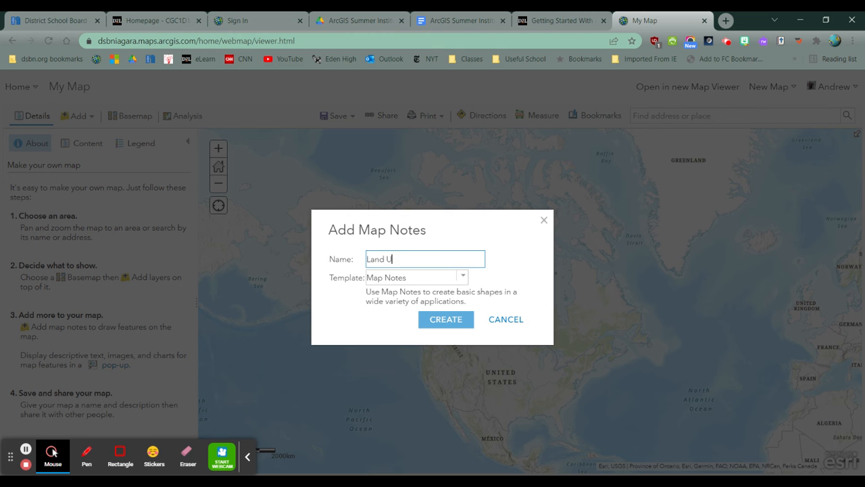
text(ses)
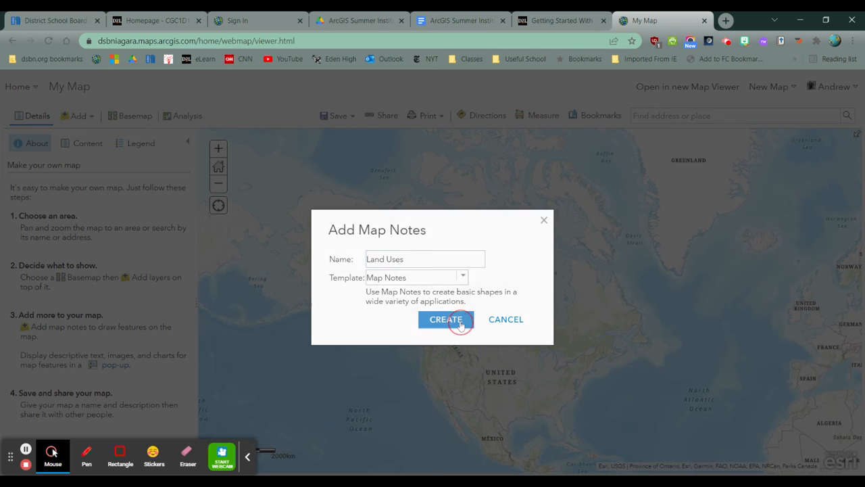
click(459, 320)
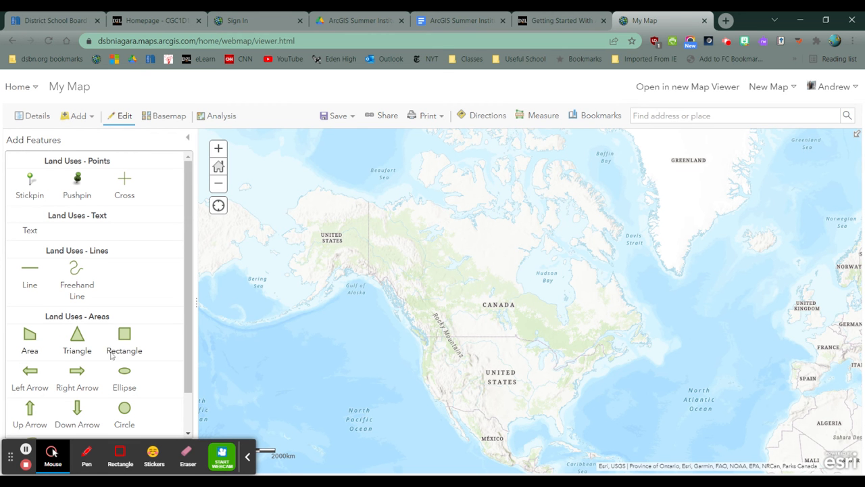
- Switch the basemap to Imagery Hybrid and locate Eden Secondary School by searching for its street address in St Catharines
click(165, 116)
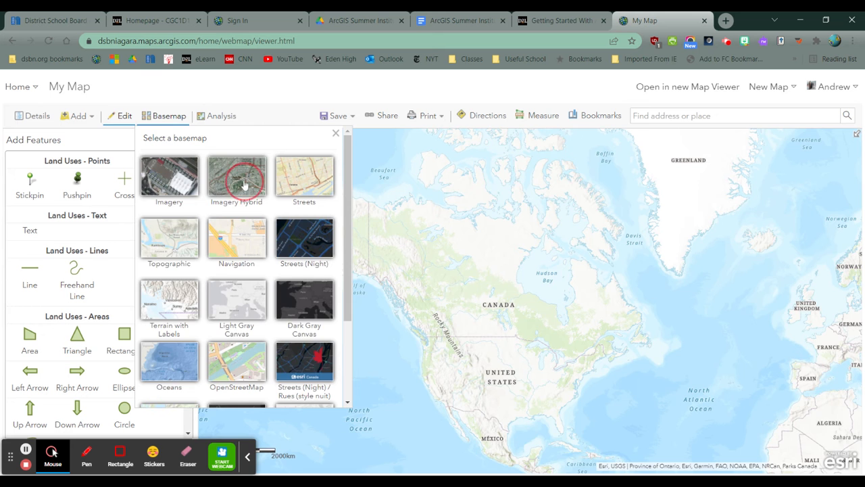
click(266, 186)
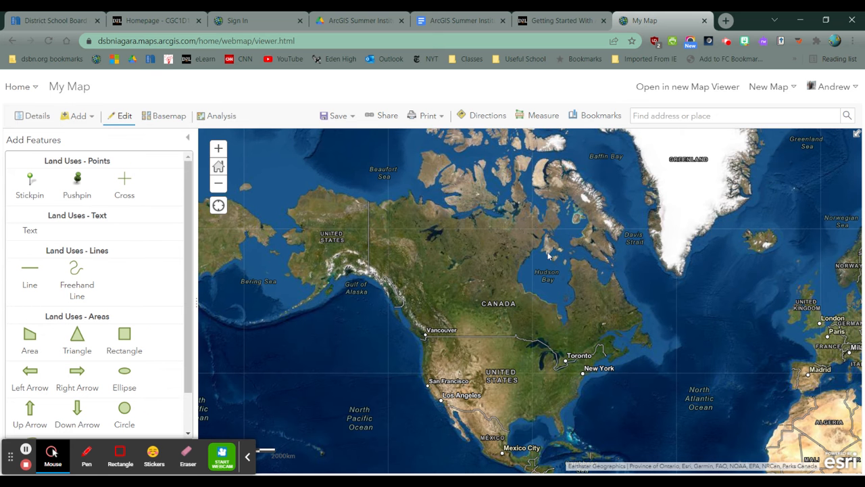
click(699, 117)
text(535 lake strea)
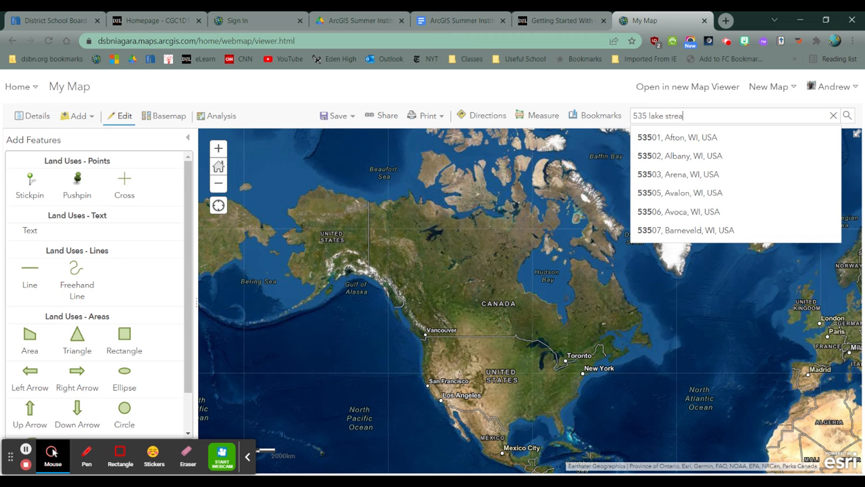
key(BackSpace)
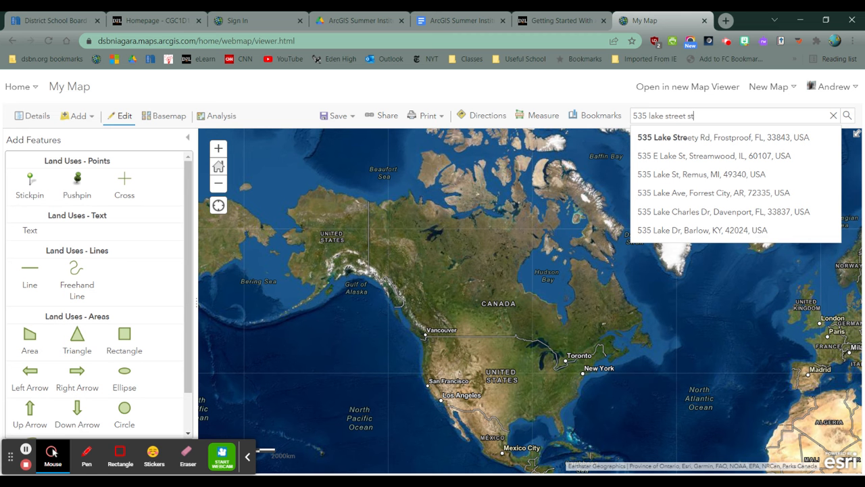
text(et st catharines)
click(714, 134)
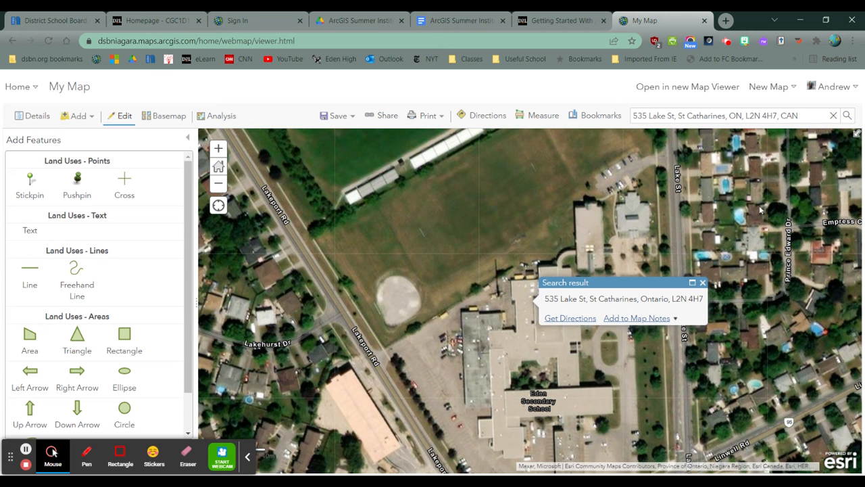
- Add the address search result to the map as a note and remove the resulting Map Notes layer
click(635, 320)
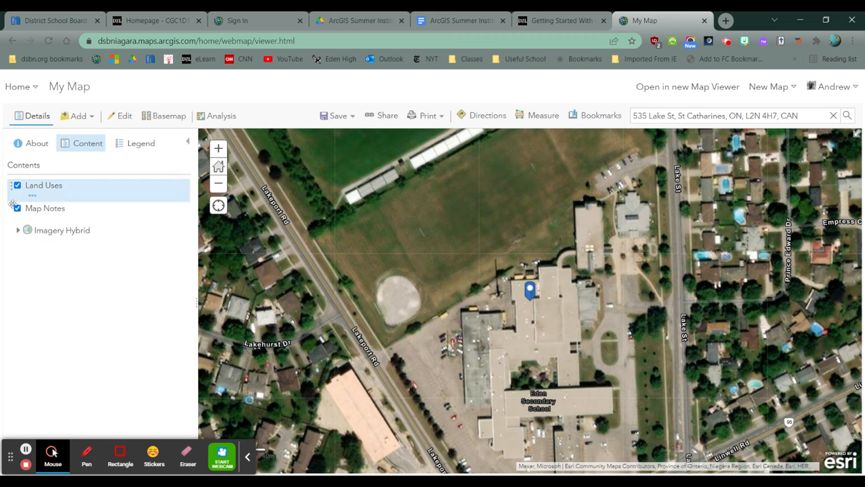
click(52, 219)
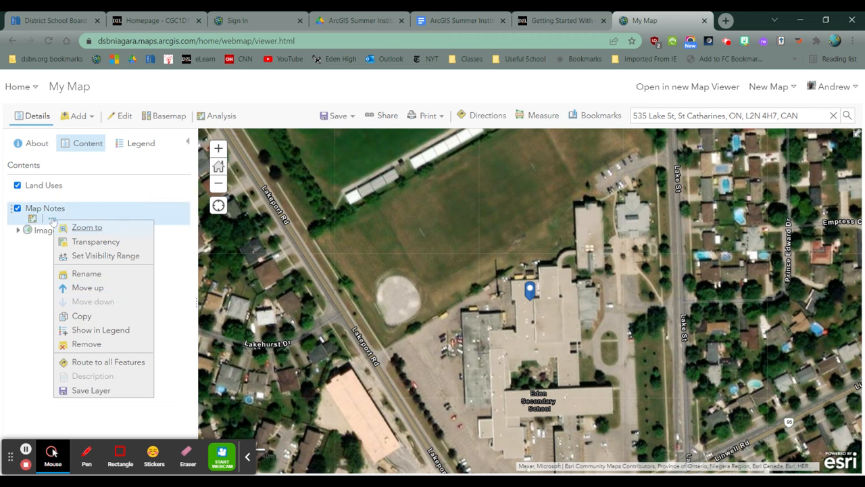
click(93, 345)
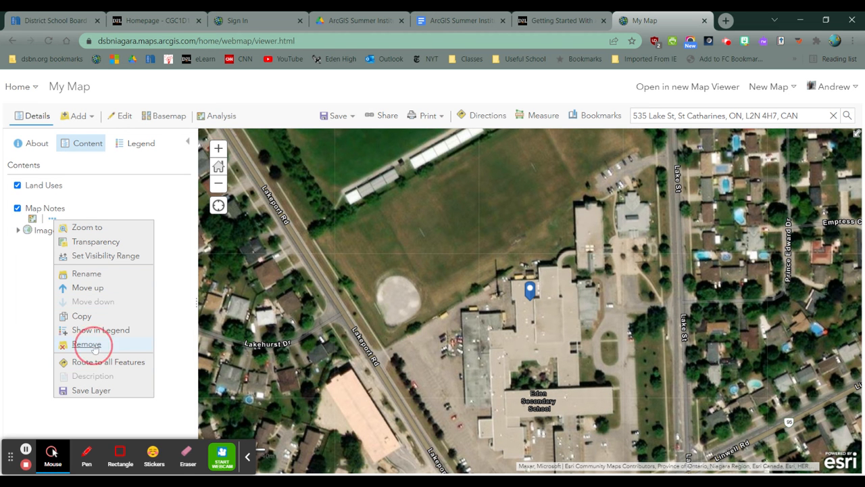
click(426, 308)
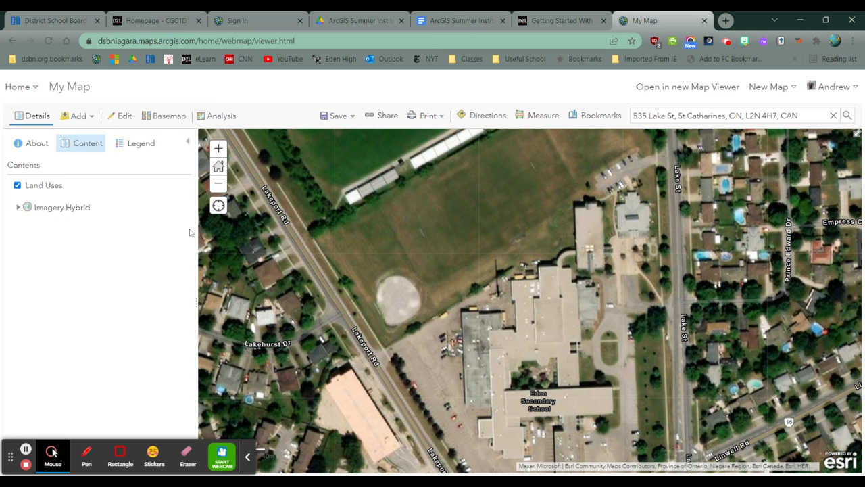
drag(563, 360, 517, 248)
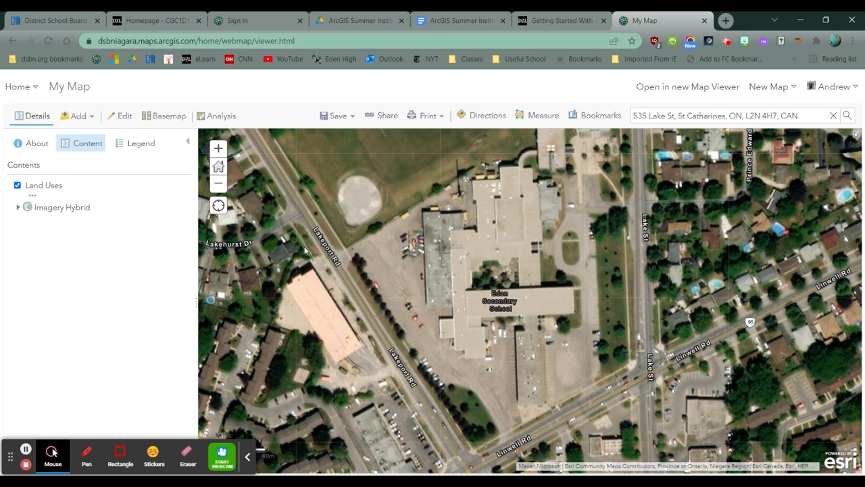
click(121, 116)
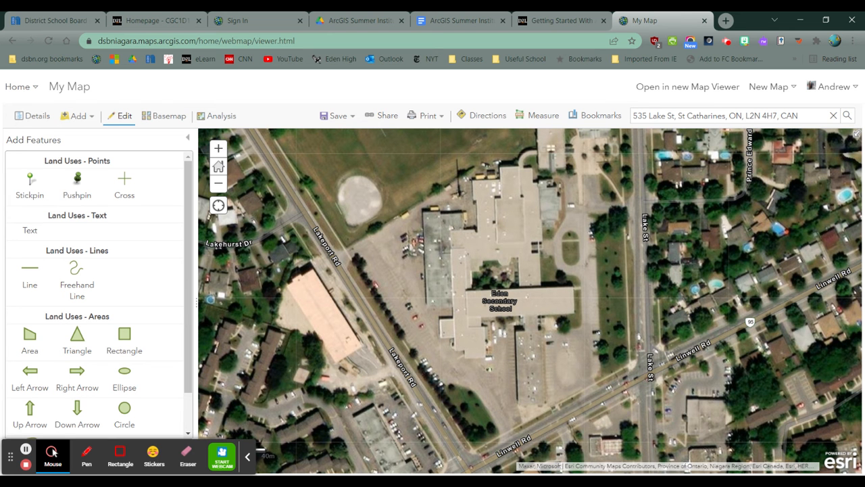
click(28, 117)
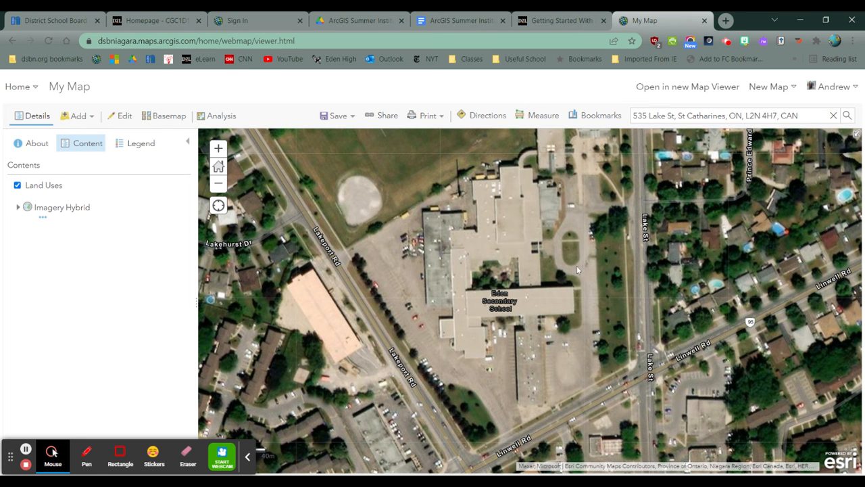
- Draw a straight Land Uses line along Lakeport Rd, from north of Cypress St to its junction with Lake St
click(122, 116)
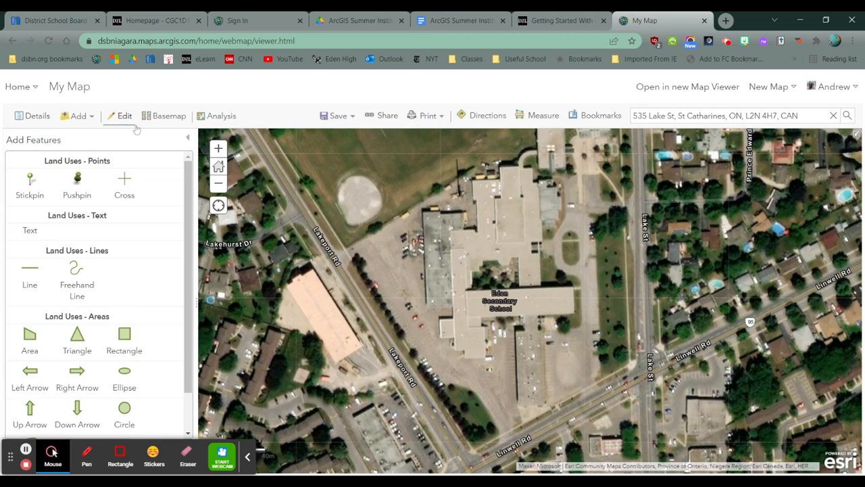
scroll(619, 271, down, 4)
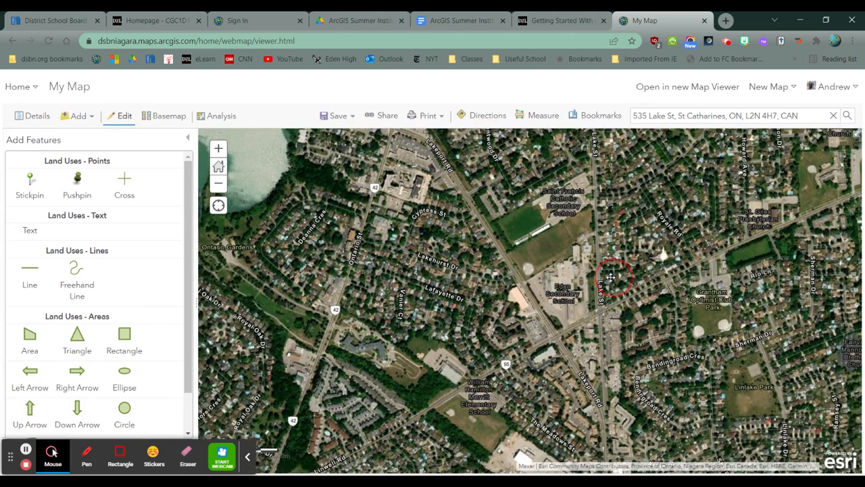
drag(610, 278, 561, 275)
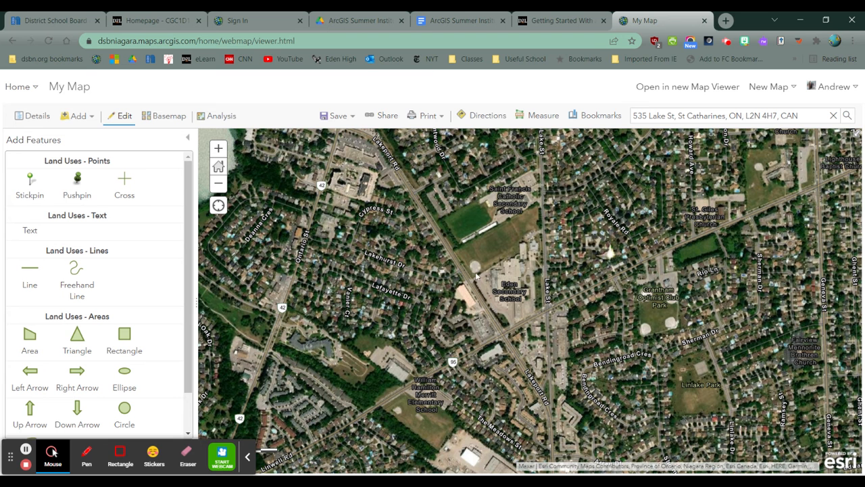
click(32, 273)
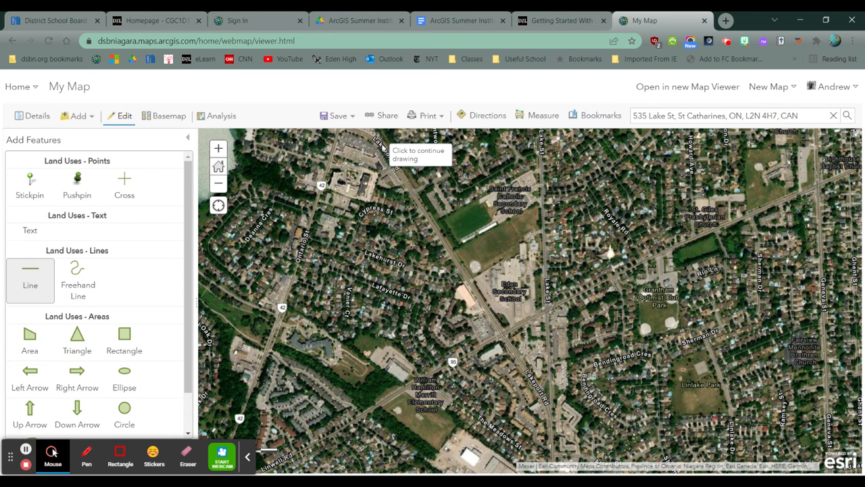
click(397, 167)
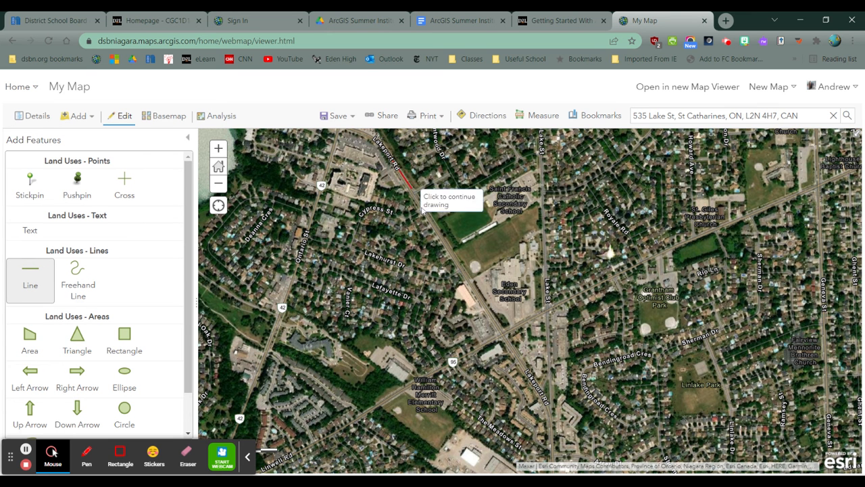
double_click(549, 417)
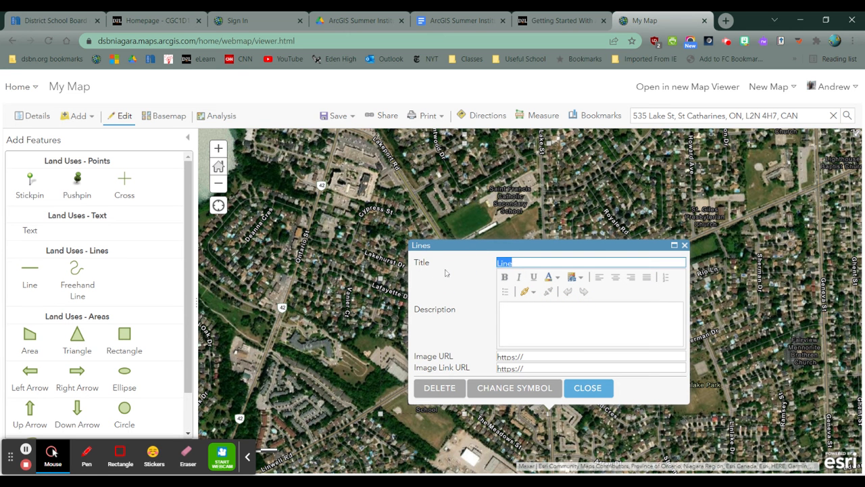
- Title the line "Lakeport Road" and change its symbol to dark red #A80000 with an 8 px line width
key(BackSpace)
text(Lakeport Road)
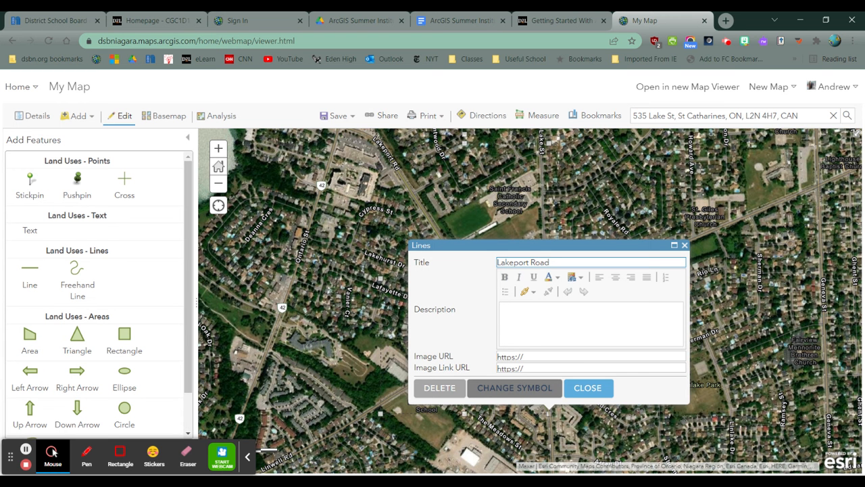
click(536, 387)
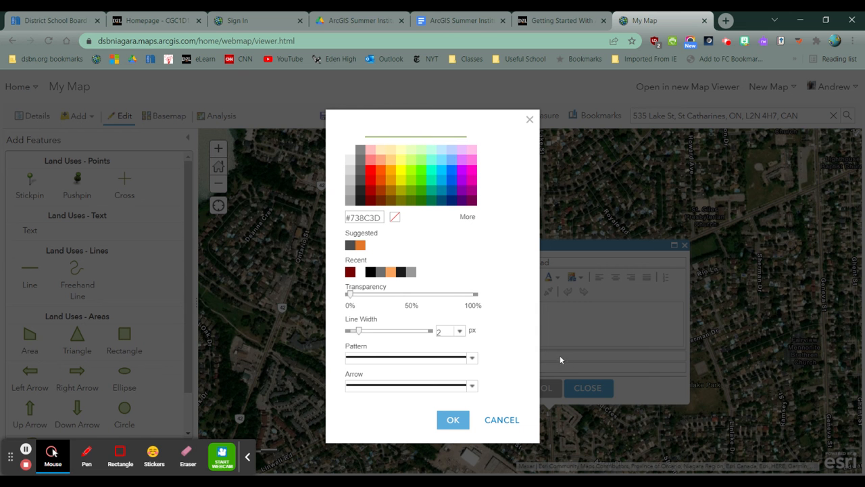
click(371, 192)
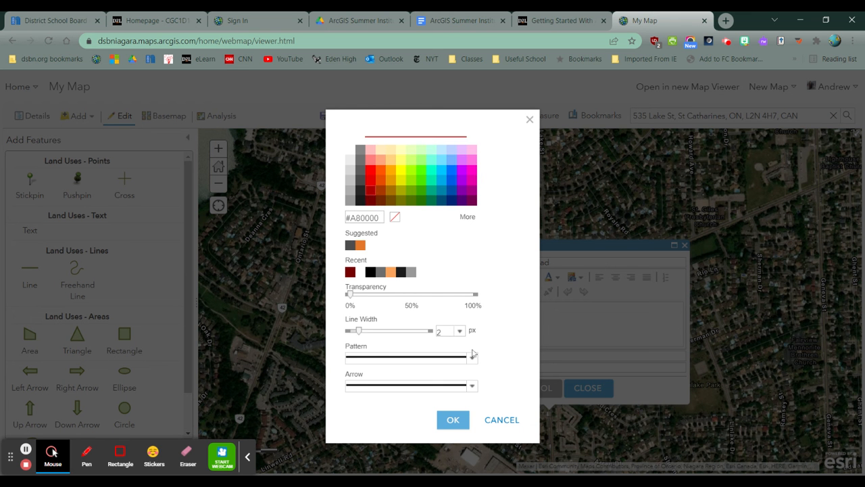
click(459, 332)
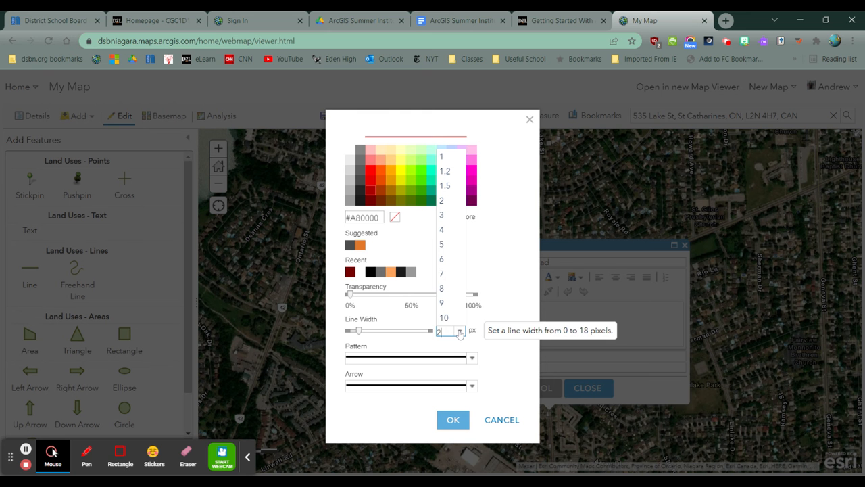
click(445, 288)
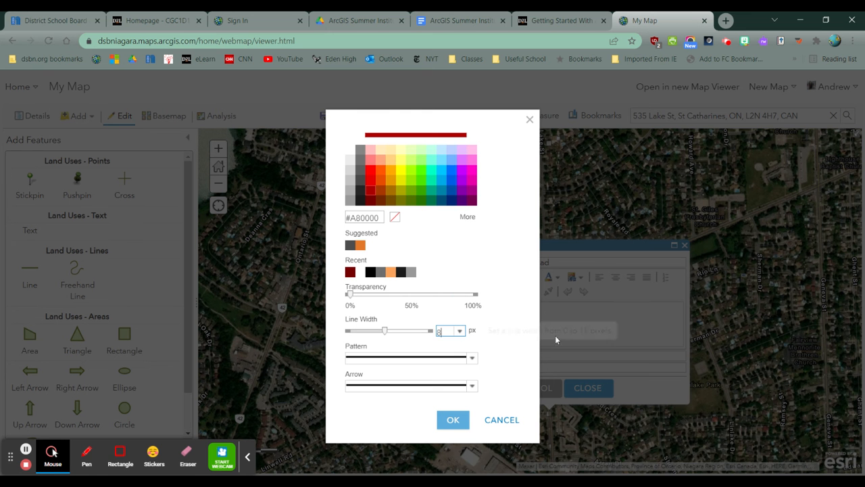
click(451, 419)
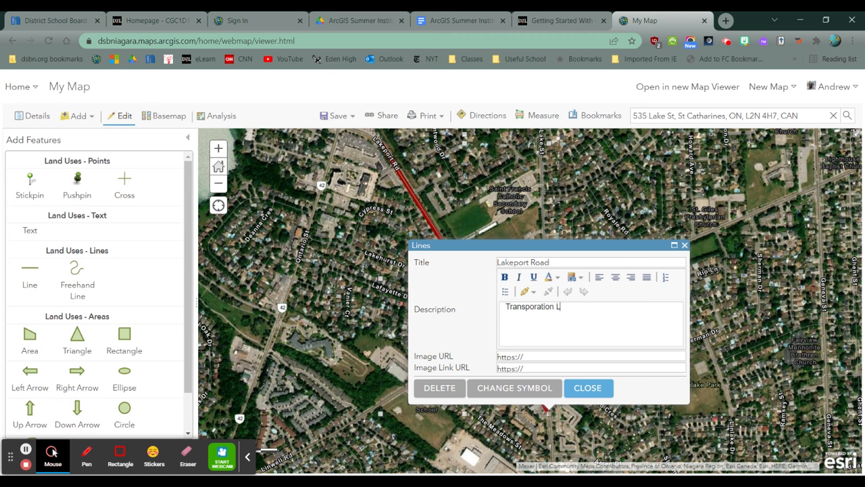
- Complete the Lakeport Road line's description as "Transportation Land Use" and close its attributes
text(and)
text(t)
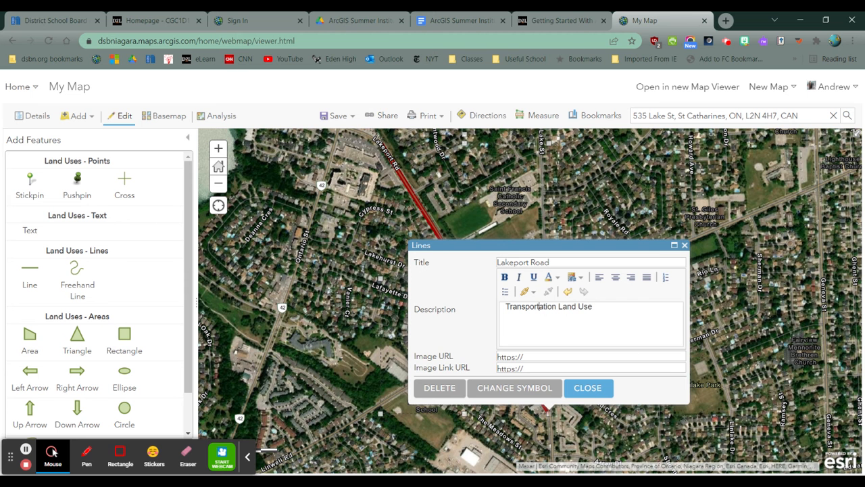
click(589, 391)
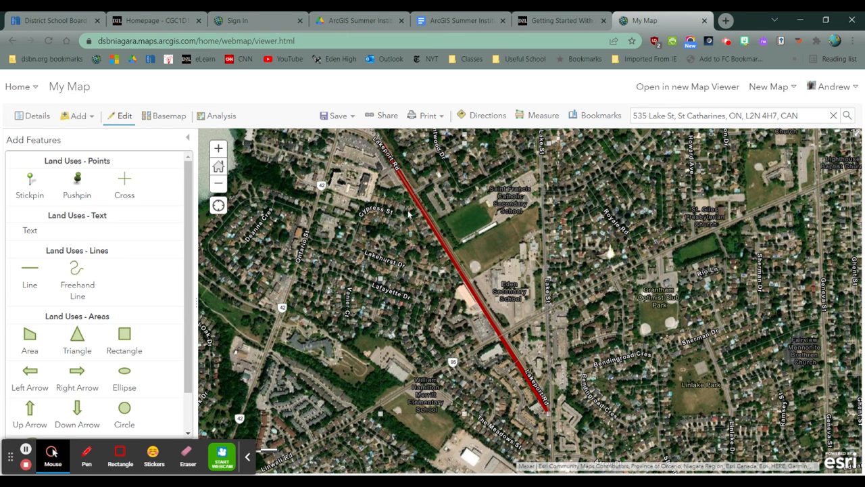
- Draw a straight Land Uses line along Lake St, running south to the lower end of the Lakeport Road line
click(30, 271)
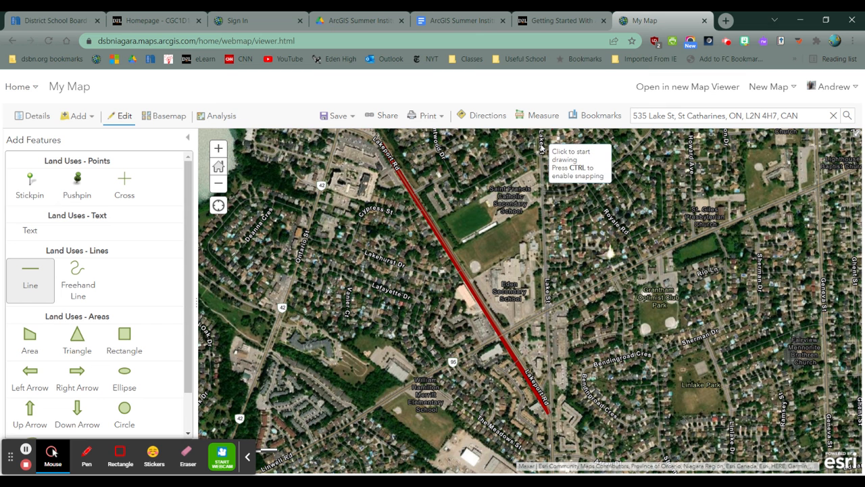
click(541, 144)
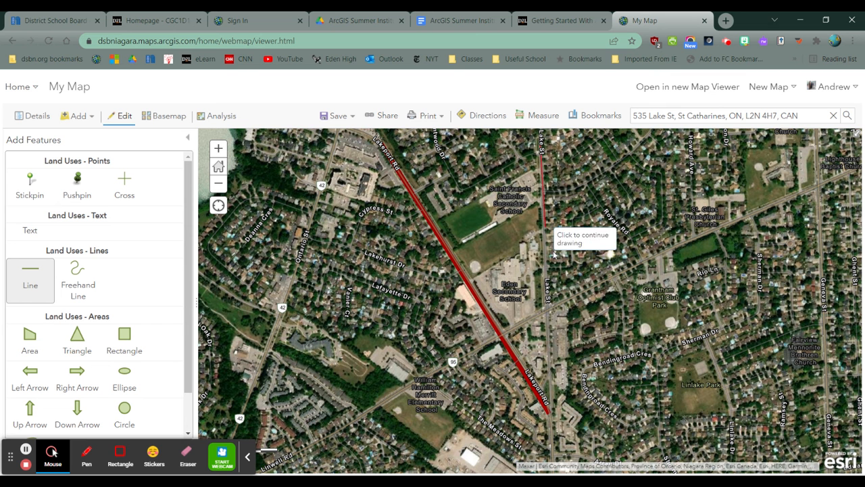
double_click(552, 414)
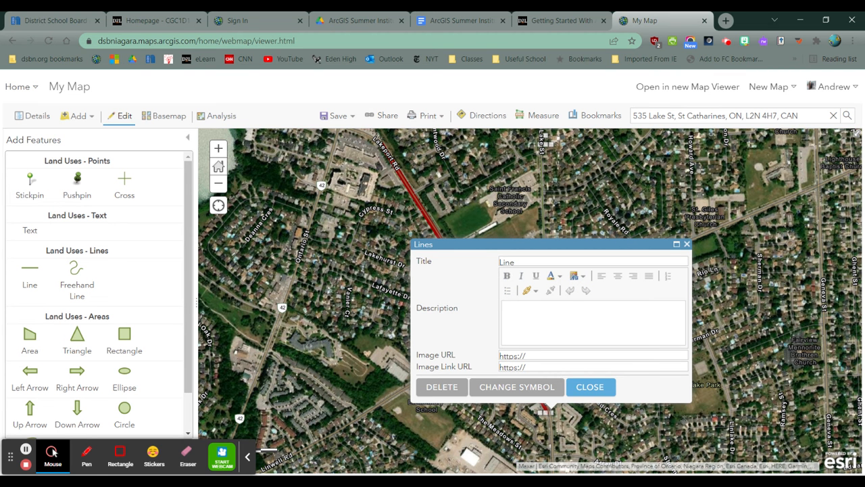
- Title the new line "Lake St" and enter "Transportation Land Use" as its description
double_click(518, 262)
key(BackSpace)
text(Lake )
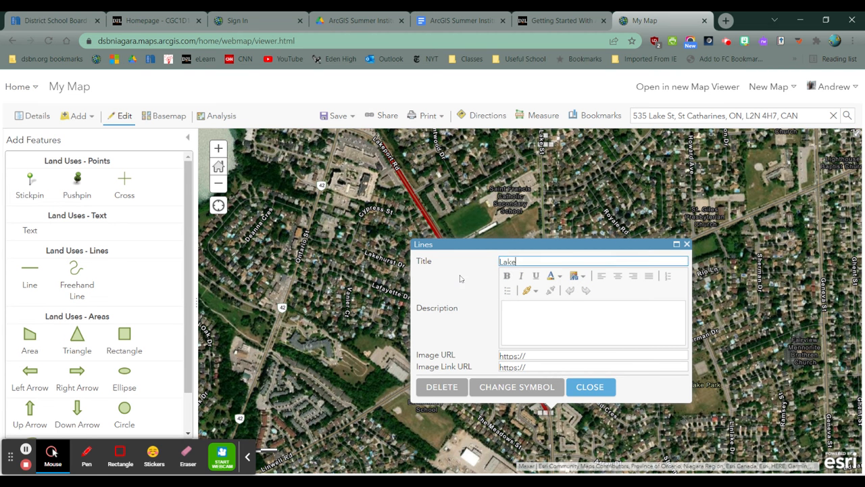
text(St)
click(521, 313)
text(T)
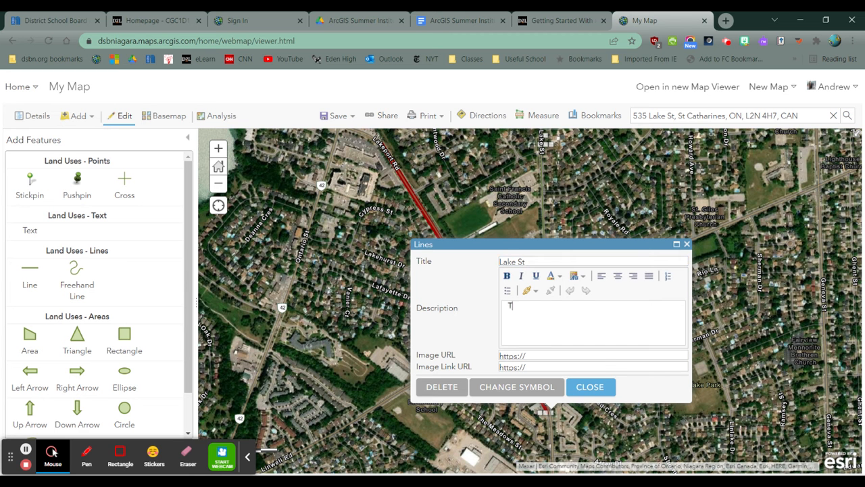
text(ransportation Land Use)
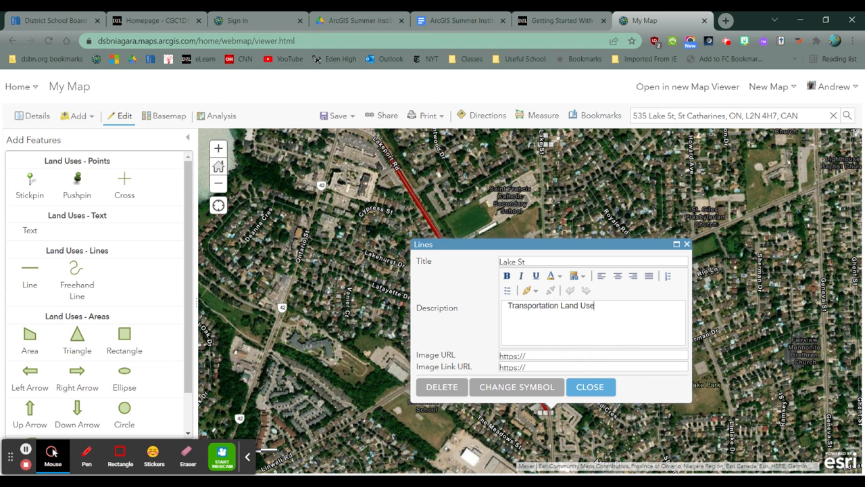
- Change the Lake St line's symbol to dark red #A80000 with an 8 px line width and close its attributes
click(545, 389)
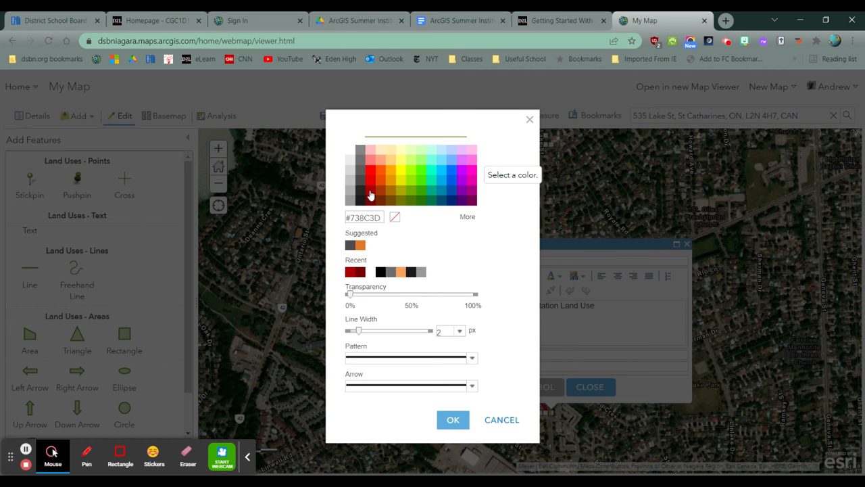
click(350, 273)
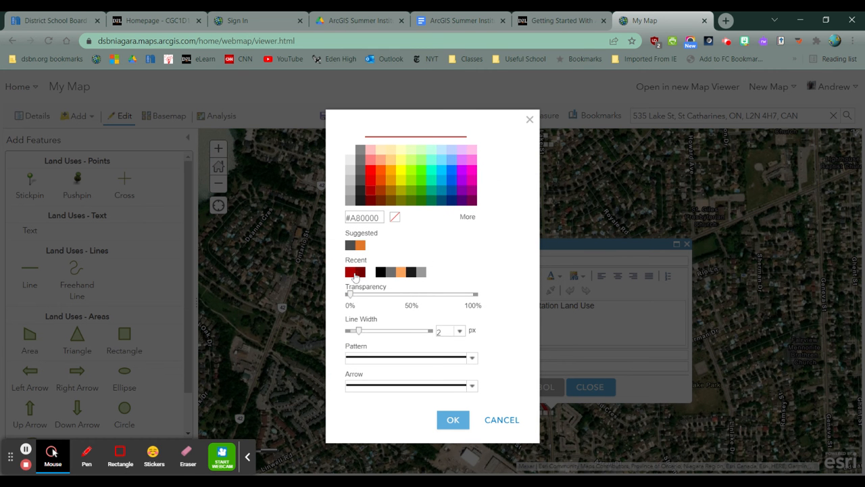
click(460, 331)
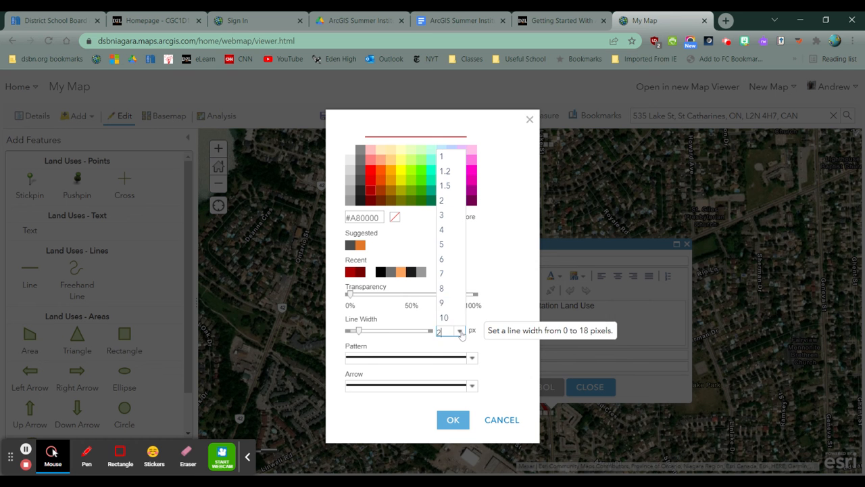
click(443, 288)
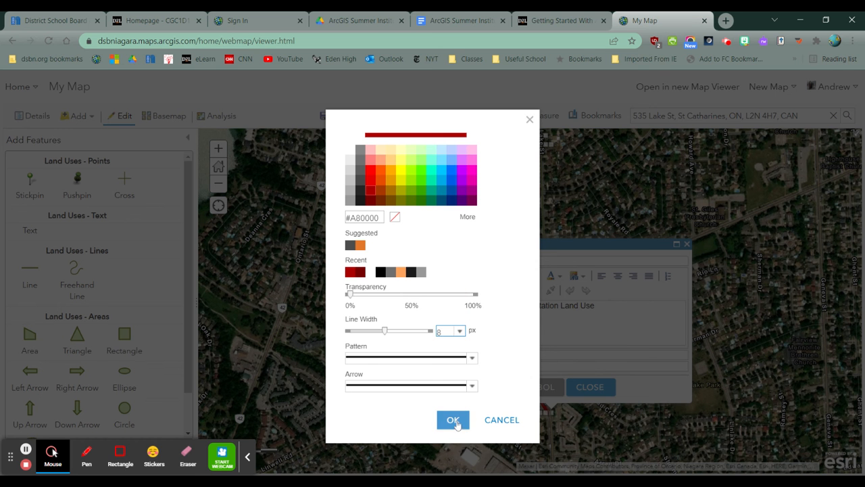
click(452, 420)
click(598, 386)
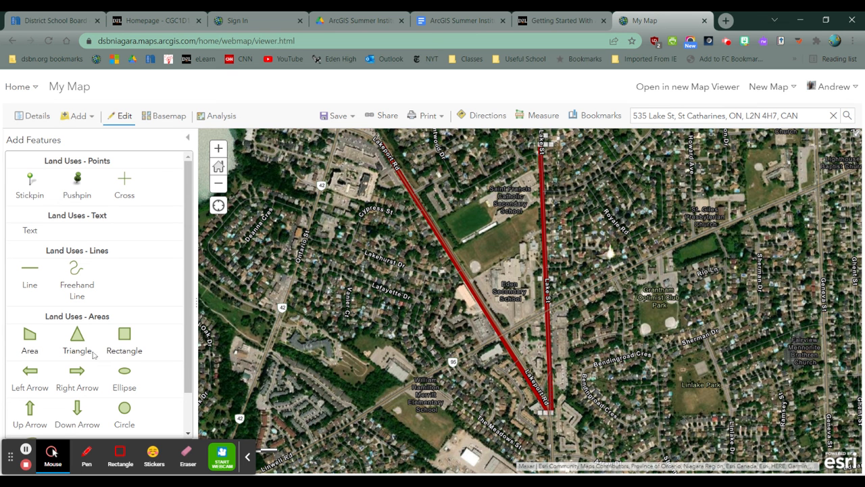
- Draw a triangular Land Uses area south of Eden Secondary School between the Lakeport Rd and Lake St lines, and title it "Commercial Land Use"
click(29, 338)
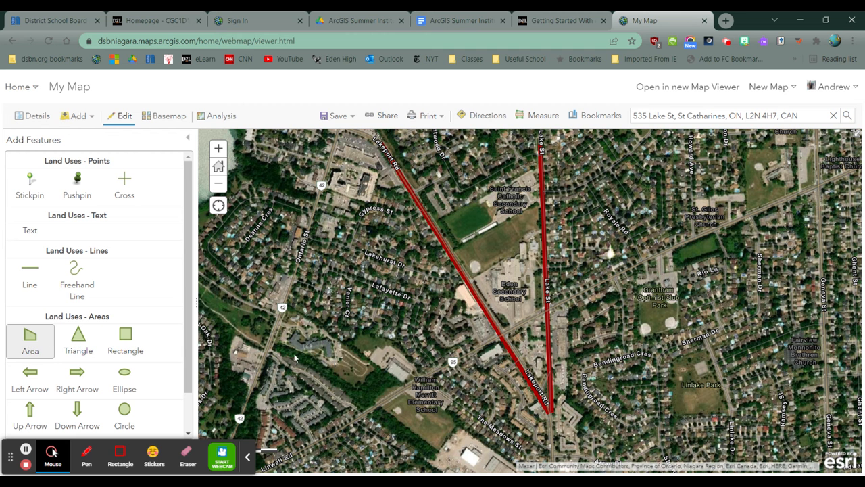
click(500, 335)
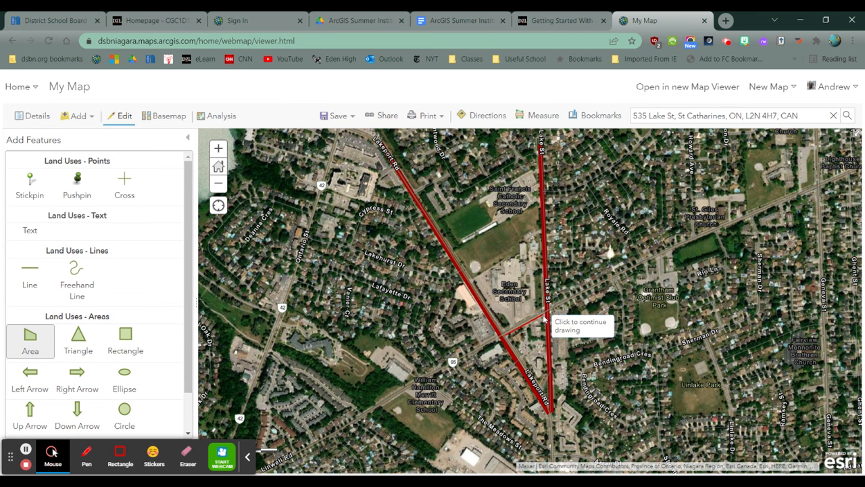
click(545, 313)
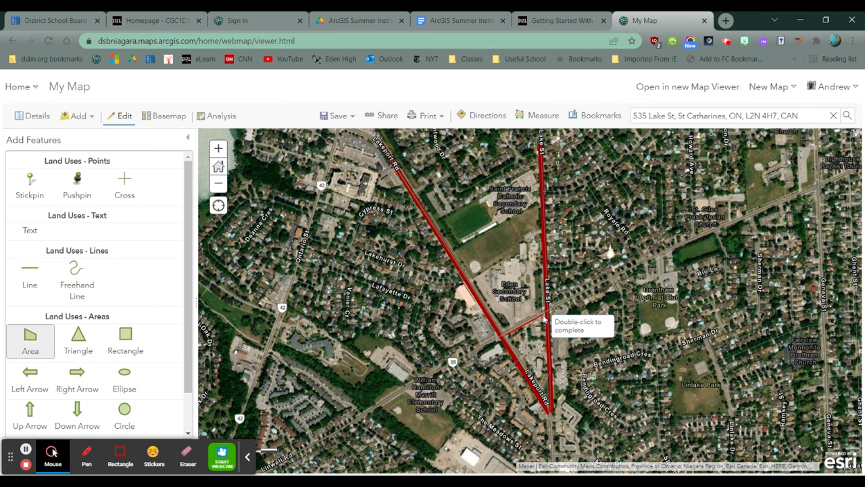
click(546, 408)
click(546, 409)
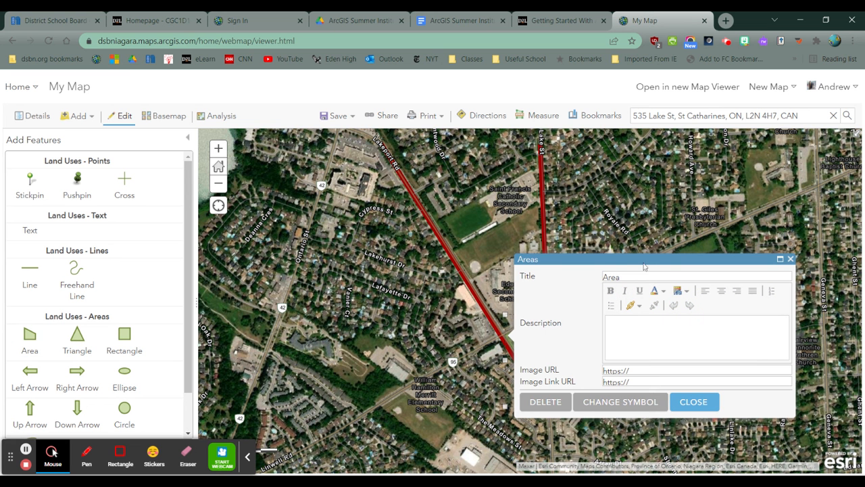
click(549, 287)
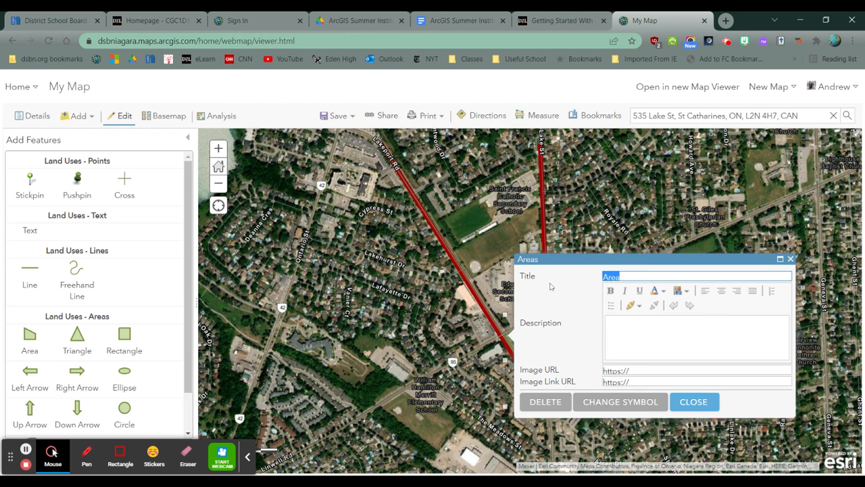
text(Commercial Land Us)
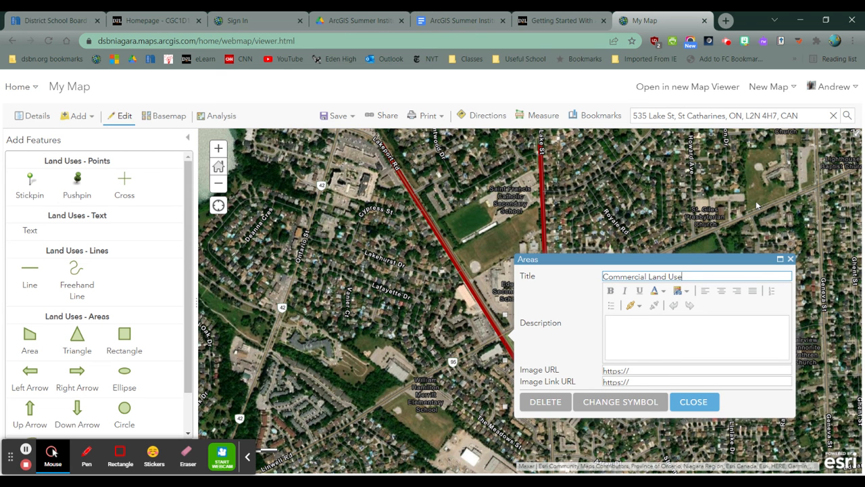
- Search Google Images for "petro canada" in a new browser tab and open the Petro-Canada logo from Wikipedia
click(725, 20)
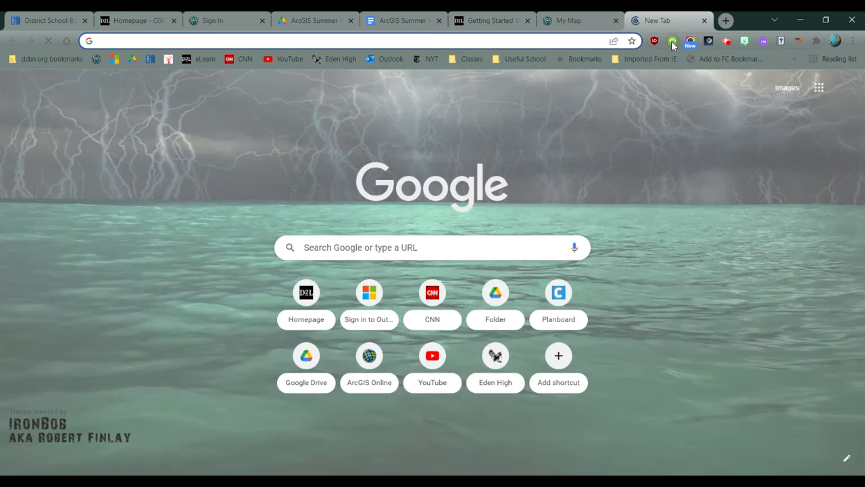
text(petro canada)
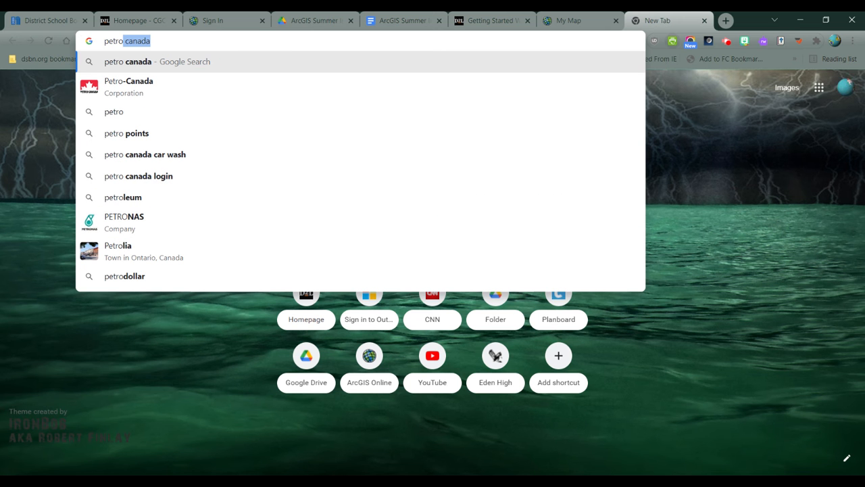
key(Return)
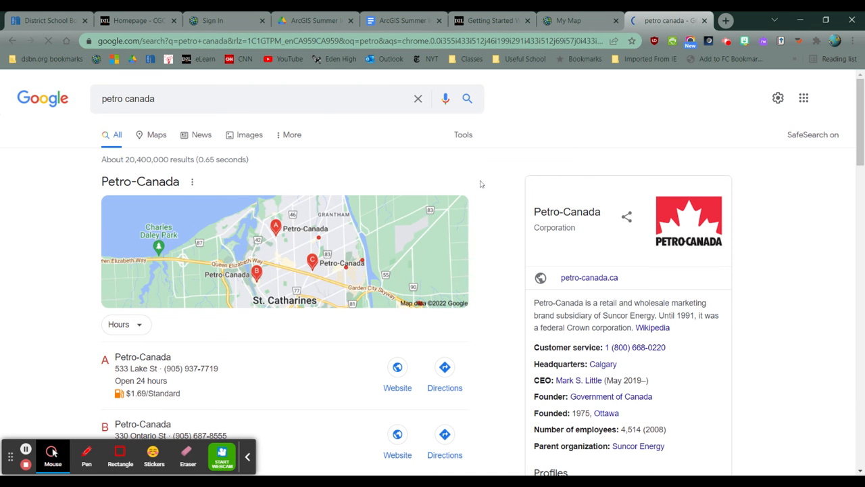
click(248, 134)
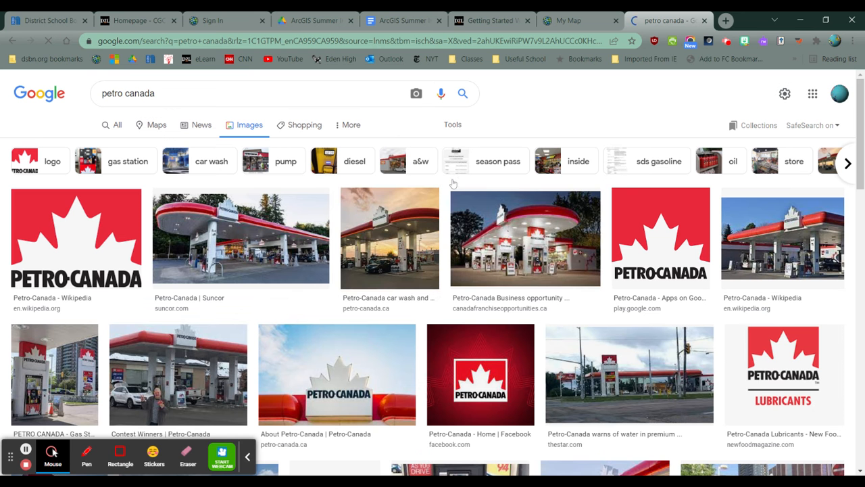
click(95, 235)
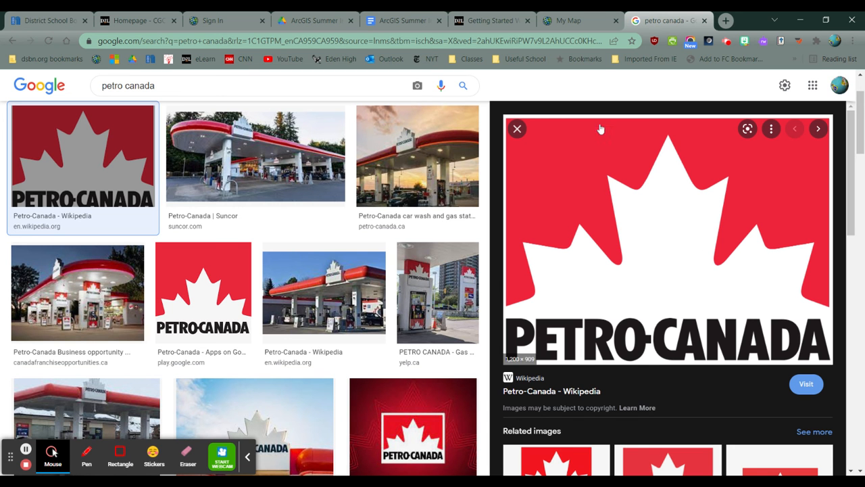
- Return to the ArcGIS map and replace the commercial area's Image URL with the copied Petro-Canada logo address
click(587, 21)
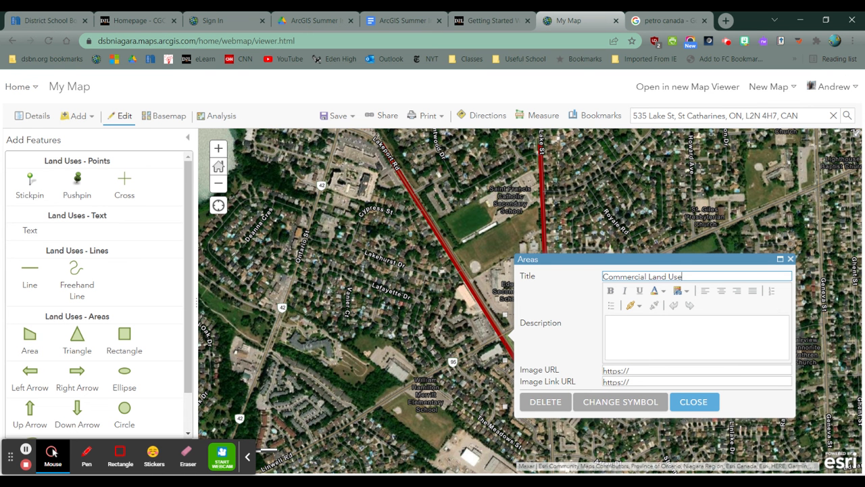
click(616, 370)
key(BackSpace)
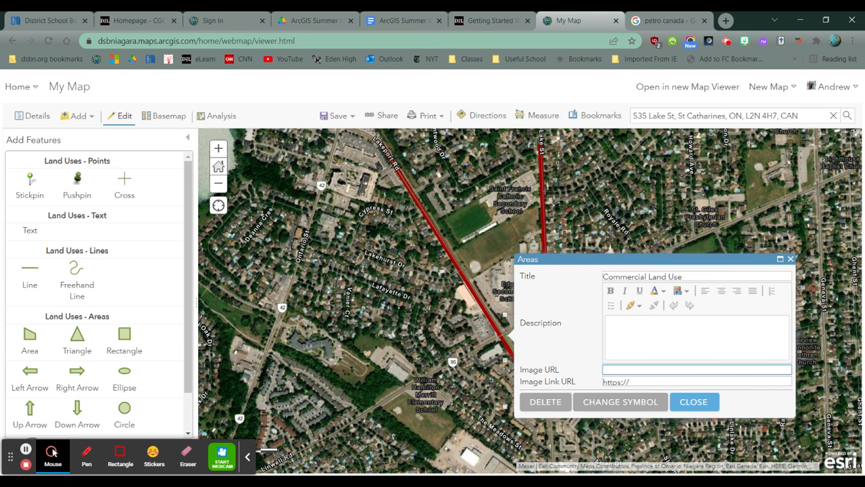
key(ctrl+v)
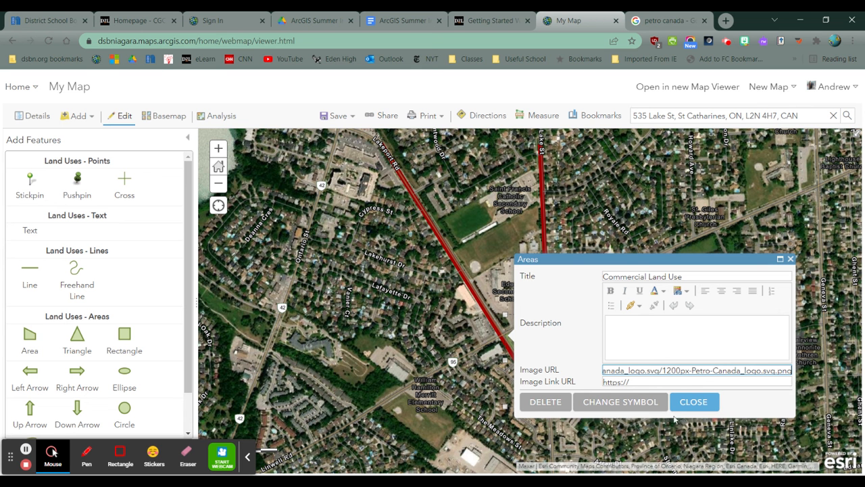
- Change the commercial area's symbol to a blue #004DA8 fill with a 4 px #1A1A1A outline and close its attributes
click(634, 404)
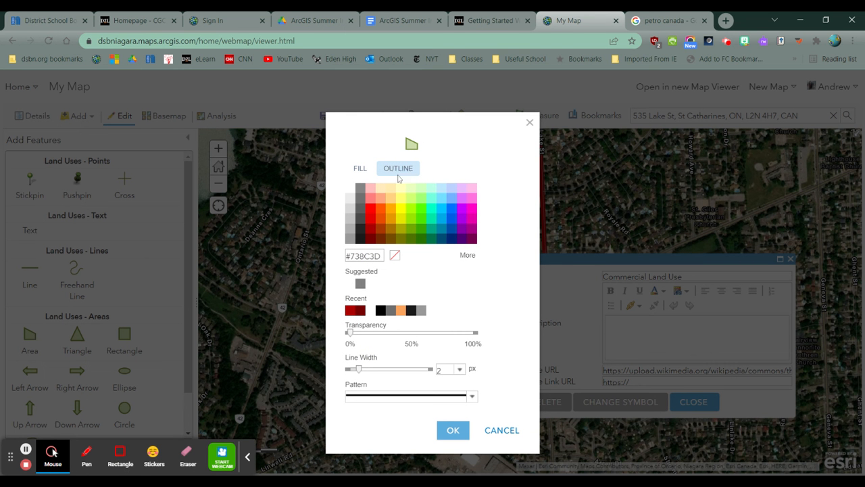
click(358, 169)
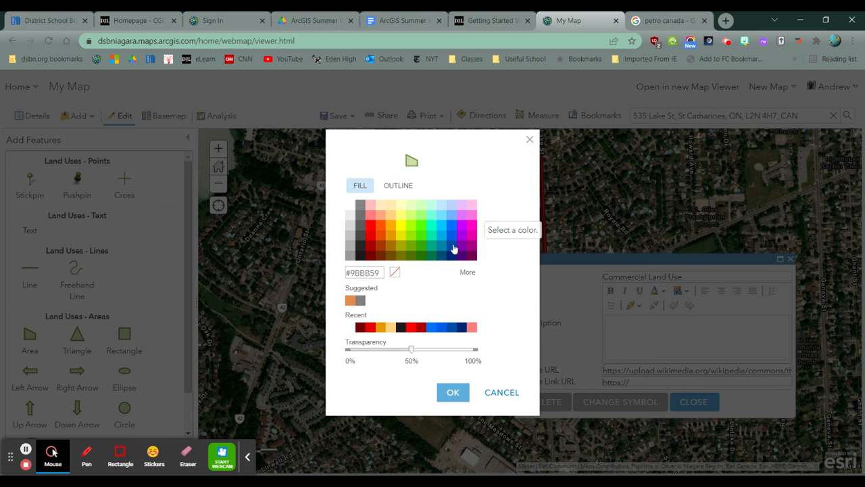
click(453, 248)
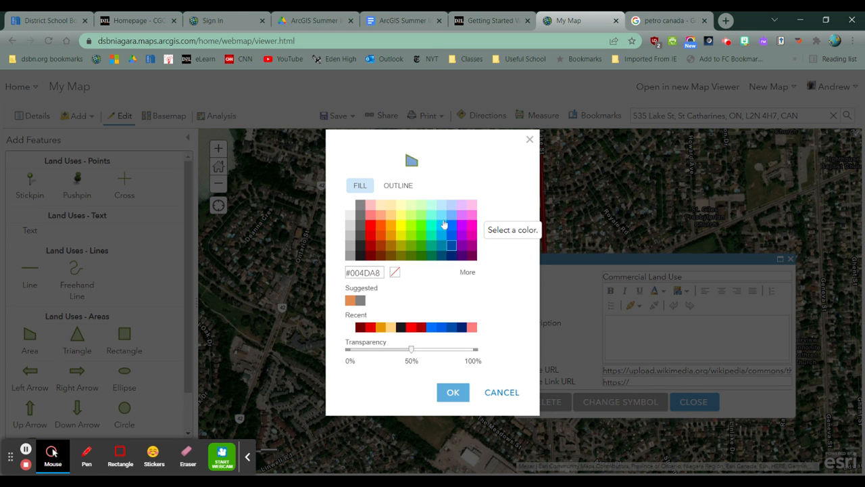
click(396, 186)
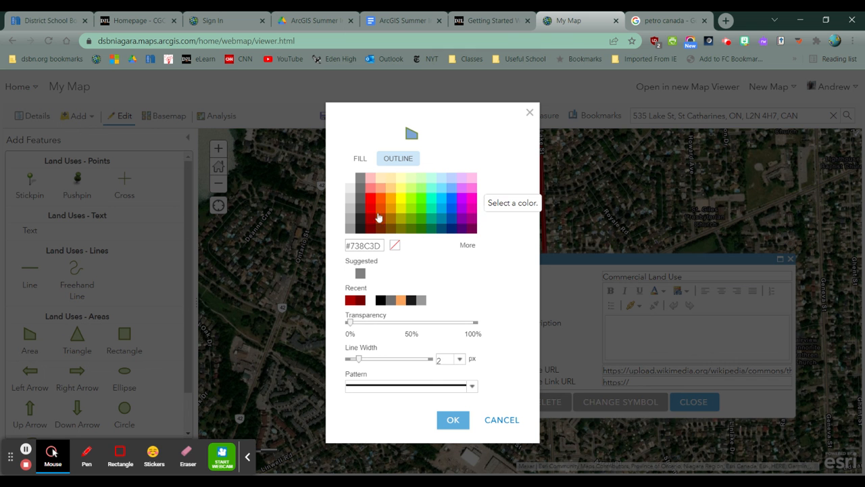
click(460, 359)
click(448, 258)
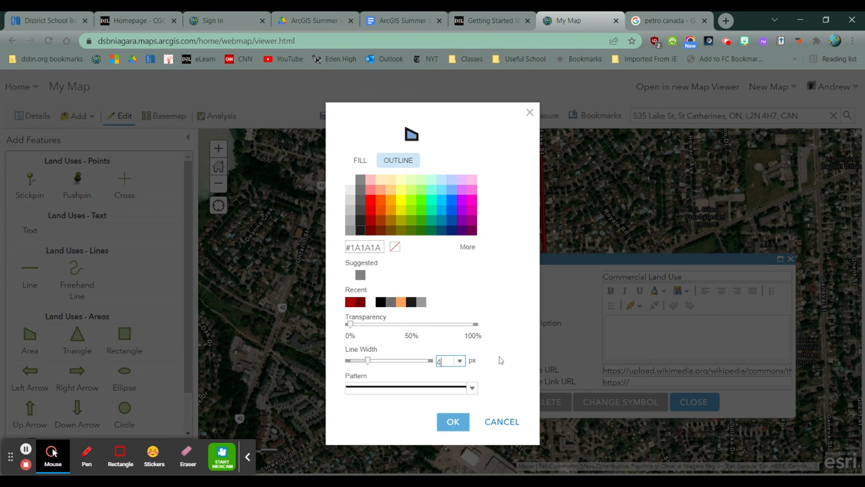
click(453, 422)
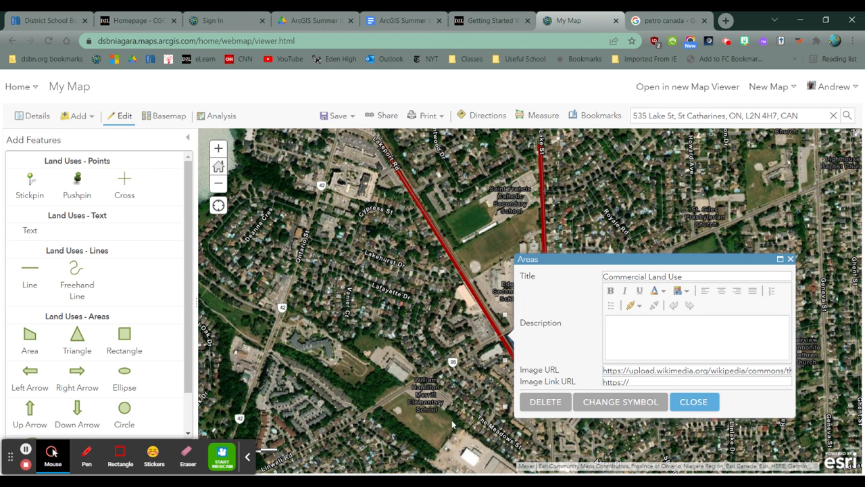
click(703, 403)
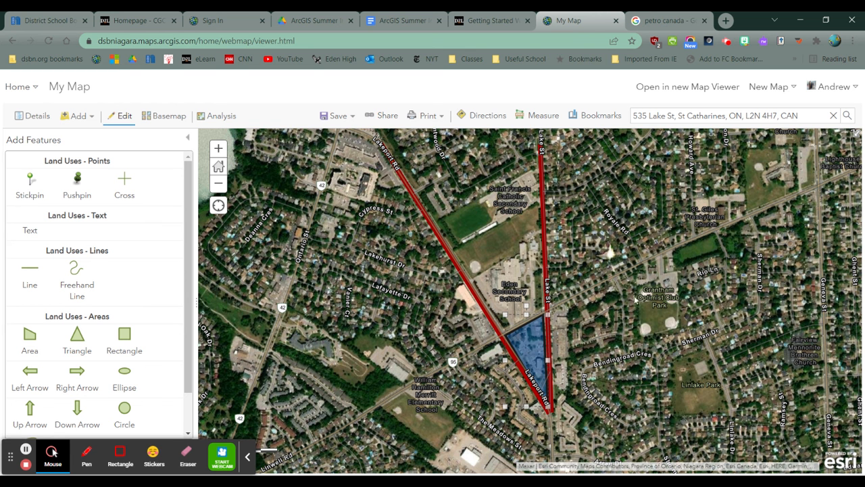
- Leave editing for the map contents and check the pop-ups of the commercial area, the Lakeport Road line and the Lake St line
click(533, 350)
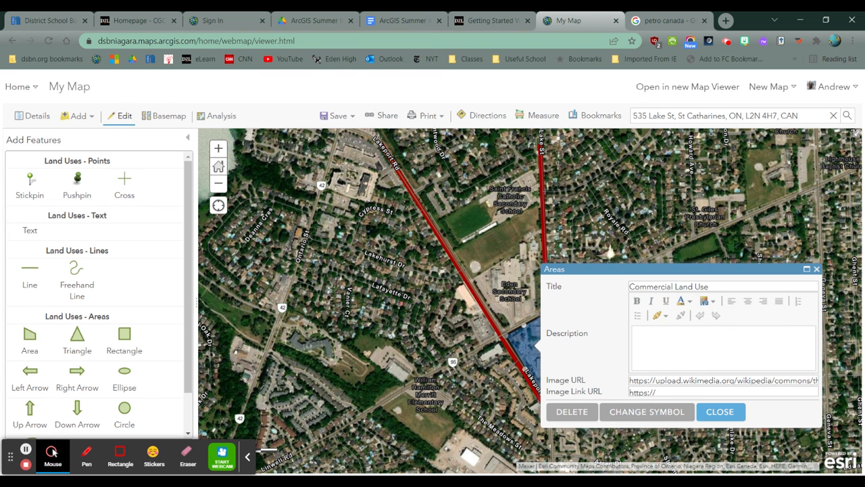
click(734, 414)
click(34, 119)
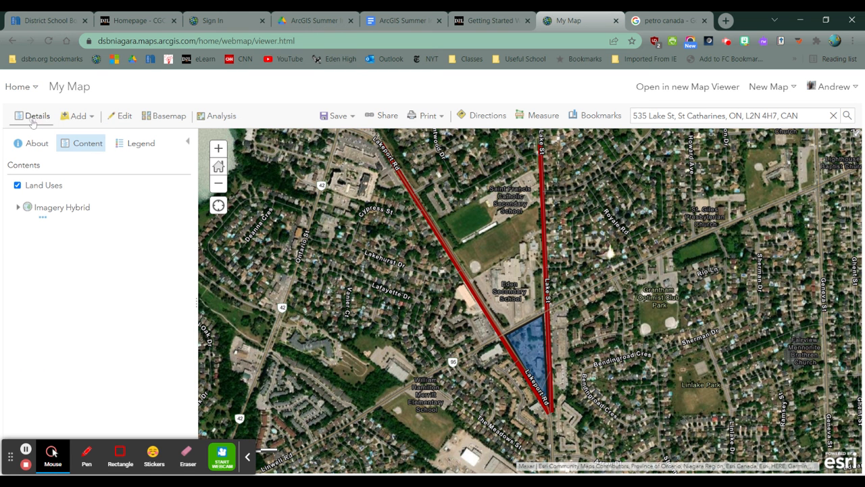
click(85, 146)
click(532, 347)
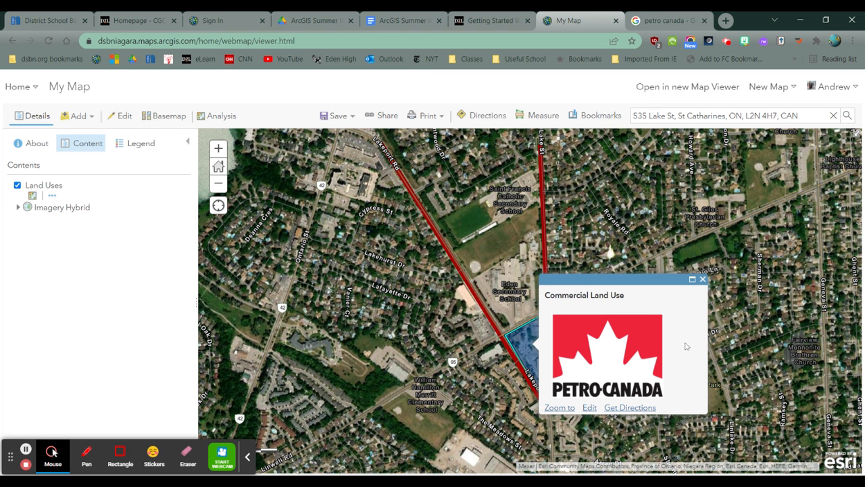
click(490, 321)
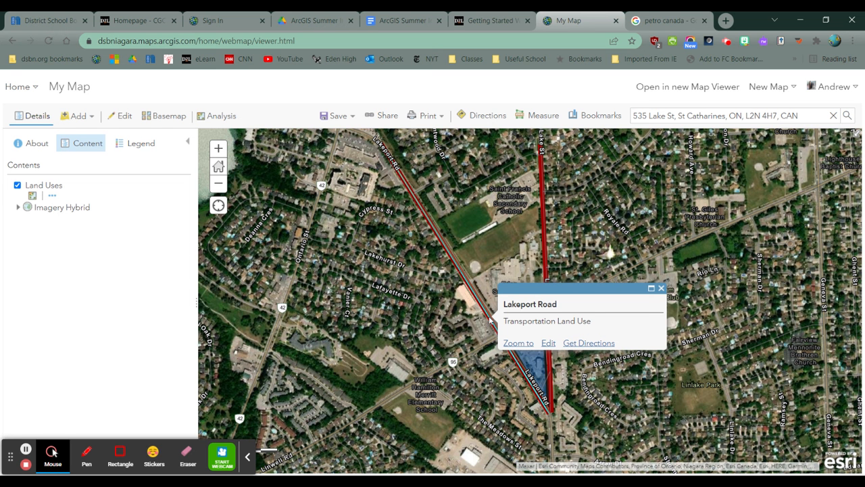
click(547, 244)
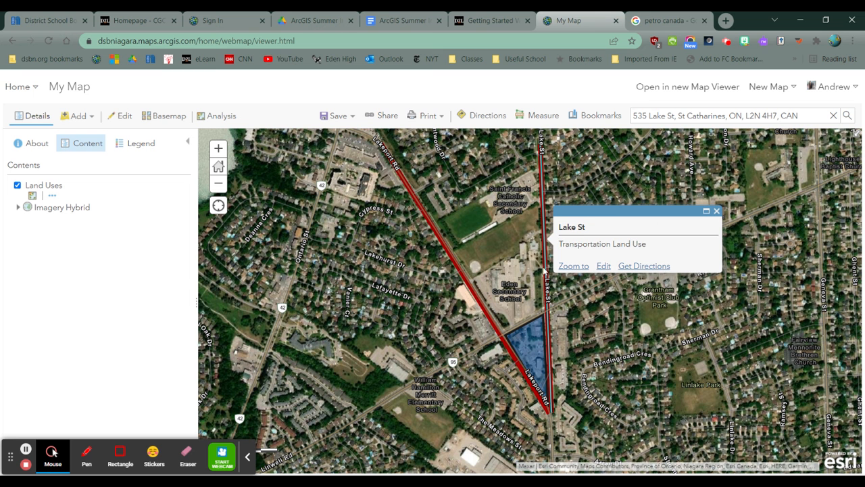
click(717, 211)
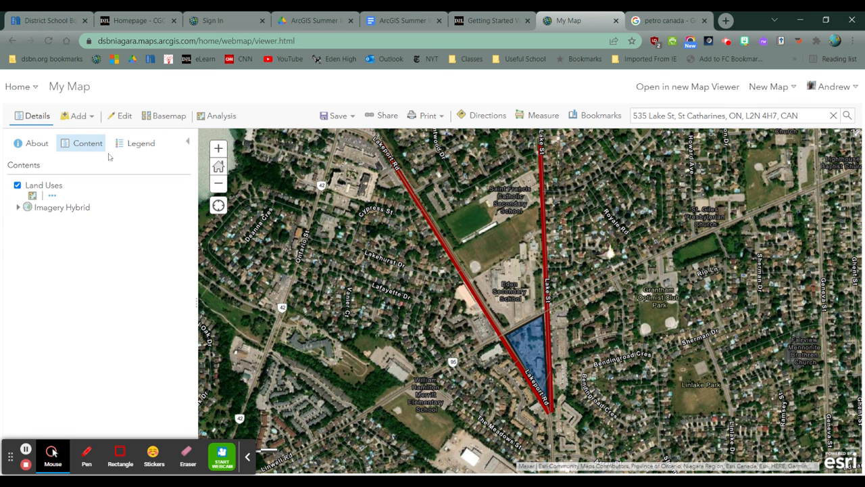
- Add a map notes layer named Earthquakes using the Map Notes template, and hide the Land Uses layer in the map contents
click(124, 118)
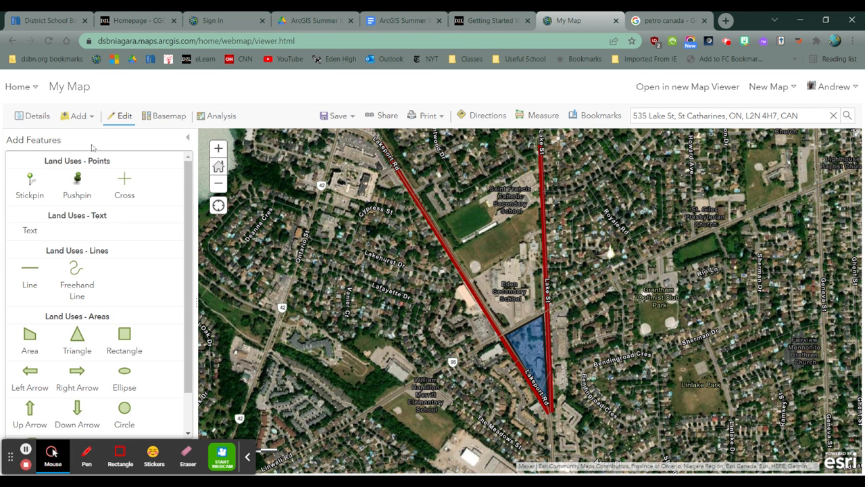
click(80, 117)
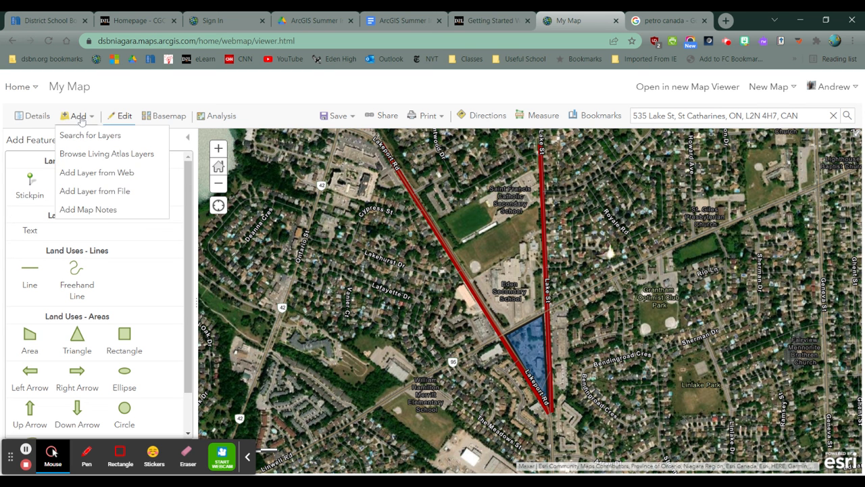
click(98, 211)
drag(406, 254, 312, 263)
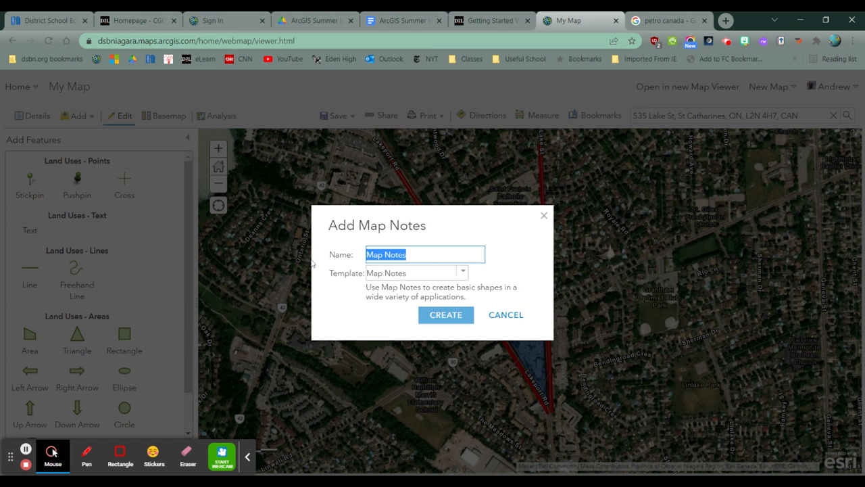
text(Earthquakes)
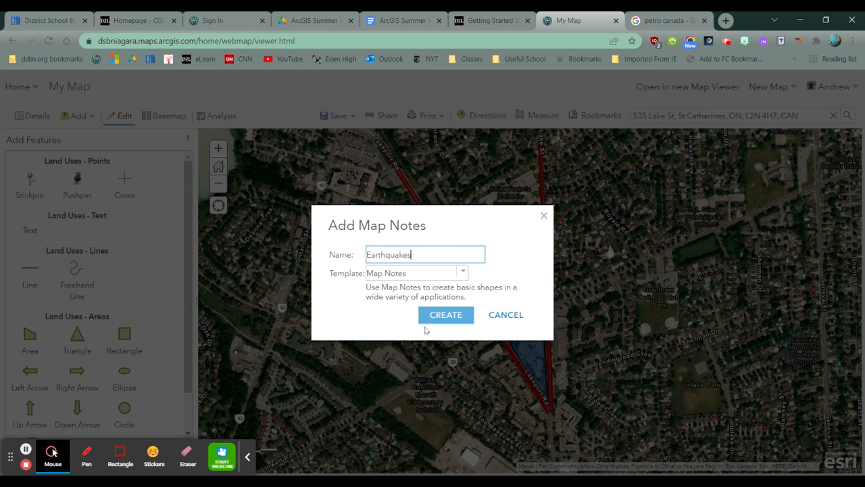
click(456, 315)
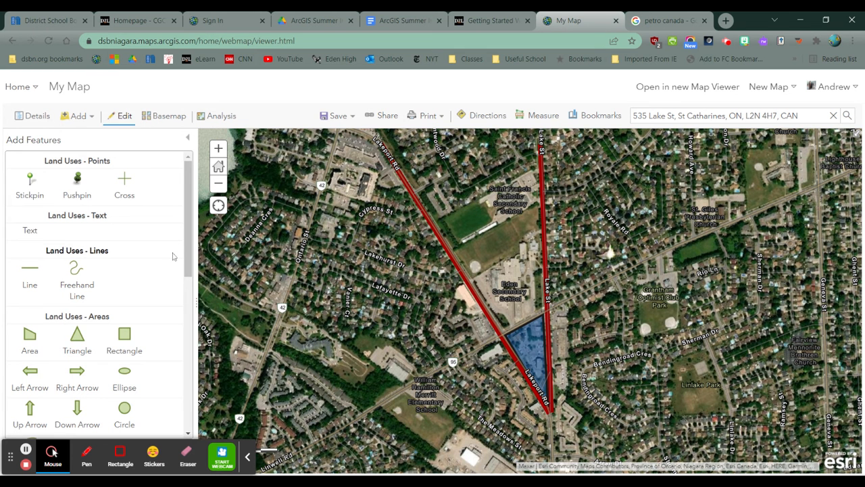
click(31, 115)
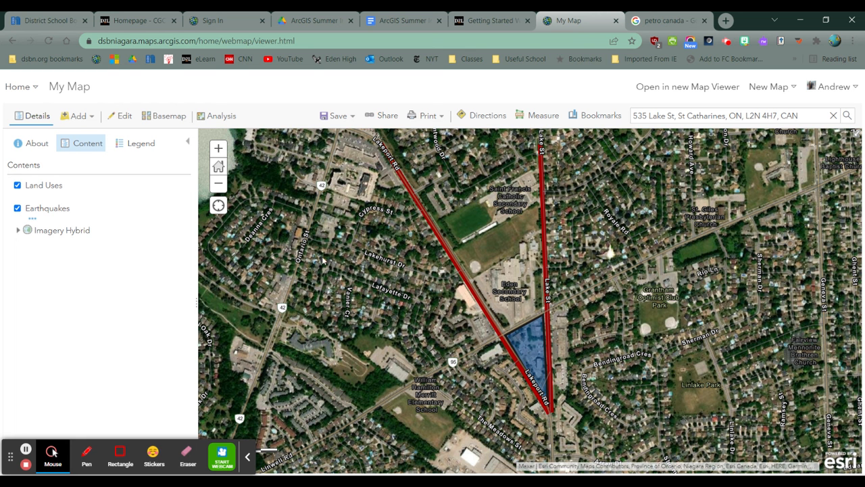
click(18, 186)
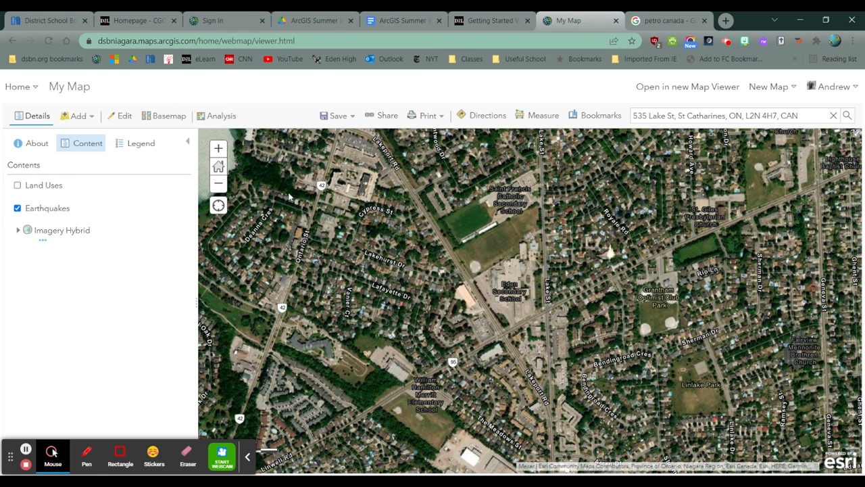
- Place an Earthquakes pushpin on Eden Secondary School and title it Earthquake Epicentre
click(123, 119)
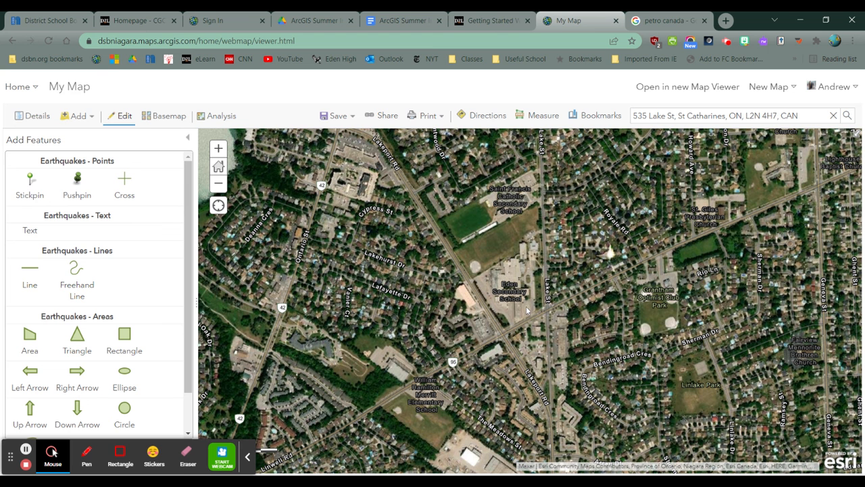
click(77, 181)
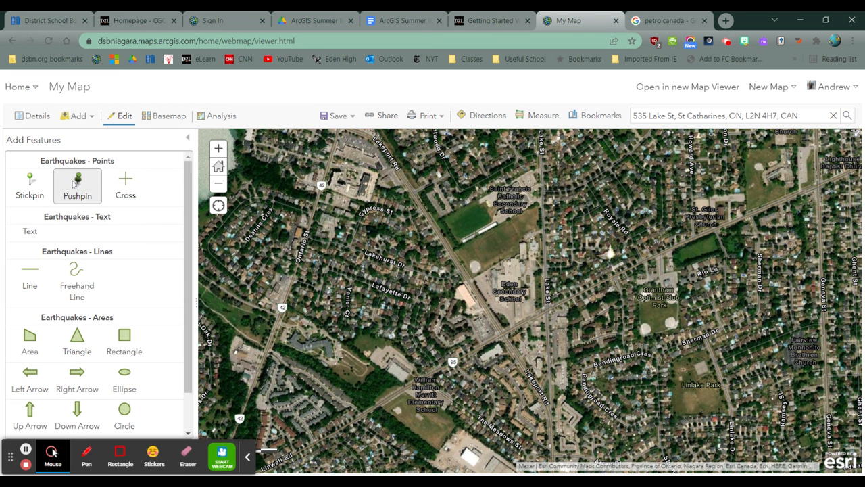
click(519, 290)
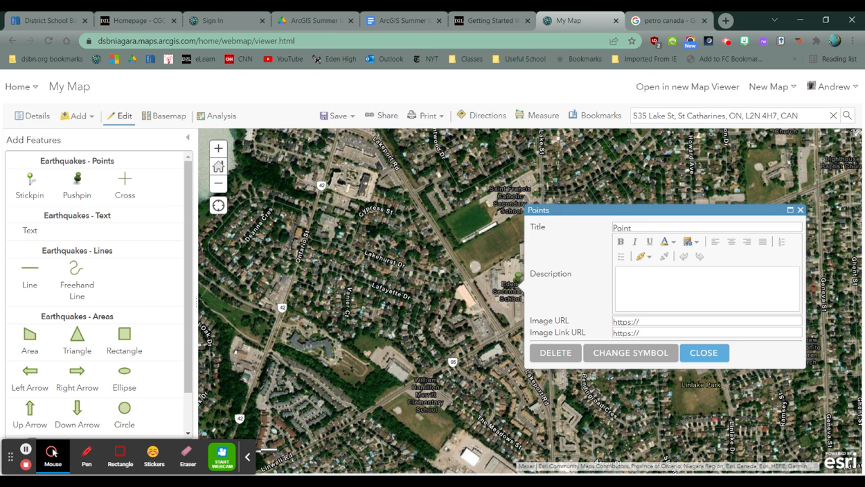
click(568, 236)
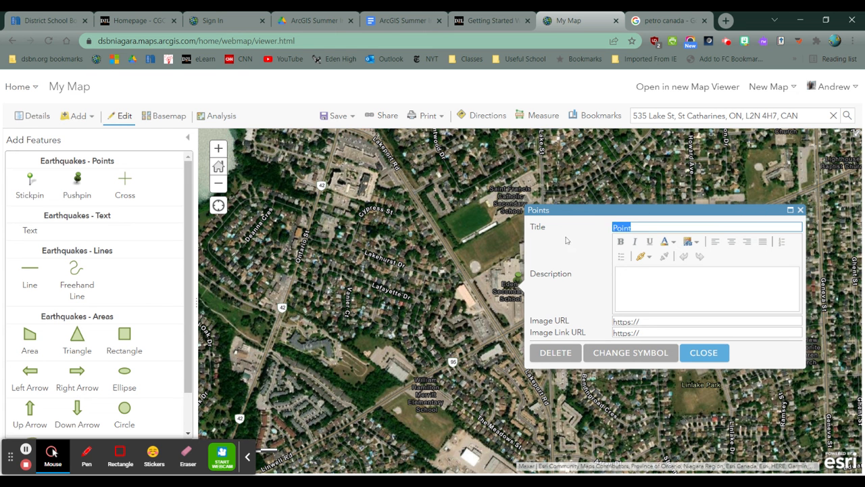
text(Eartho)
text(uake Epicentre)
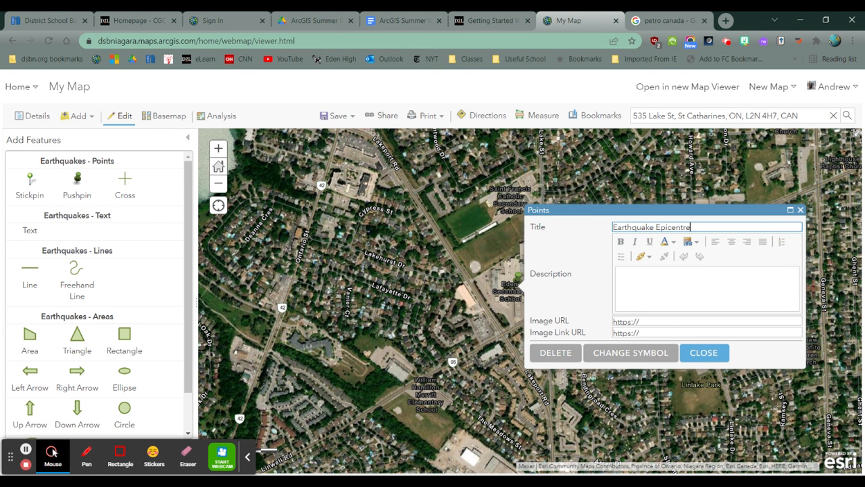
- Change the epicentre point's symbol to the blue square seismic wave icon from the Disasters category and close its attributes
click(635, 352)
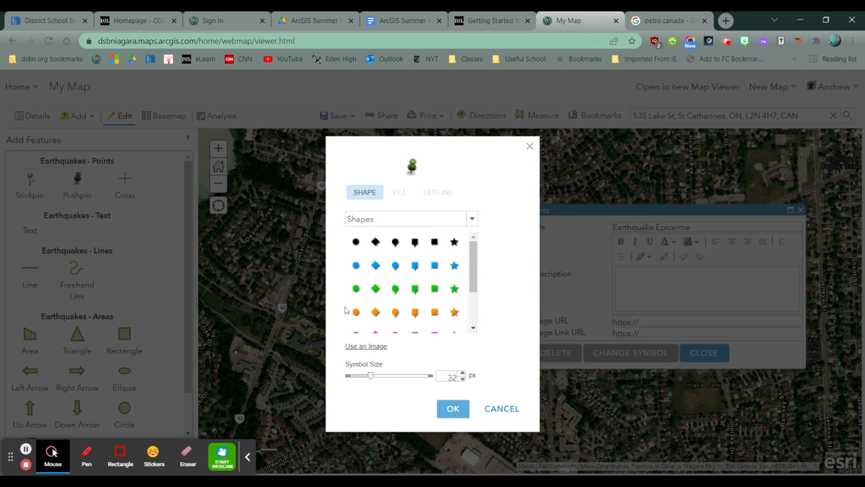
scroll(476, 281, down, 2)
scroll(479, 277, up, 2)
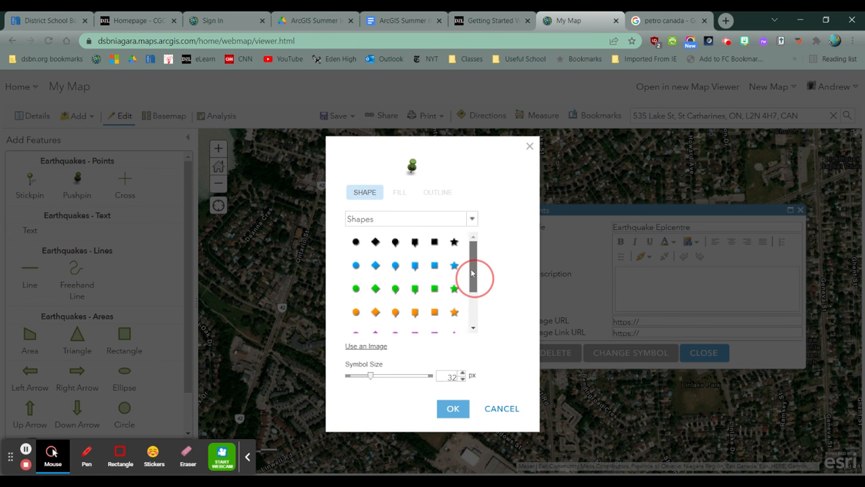
click(473, 219)
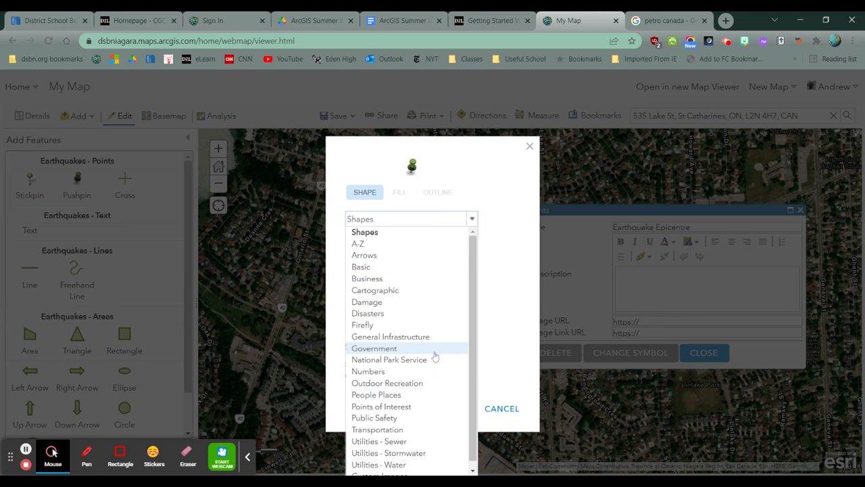
scroll(432, 354, down, 1)
click(382, 308)
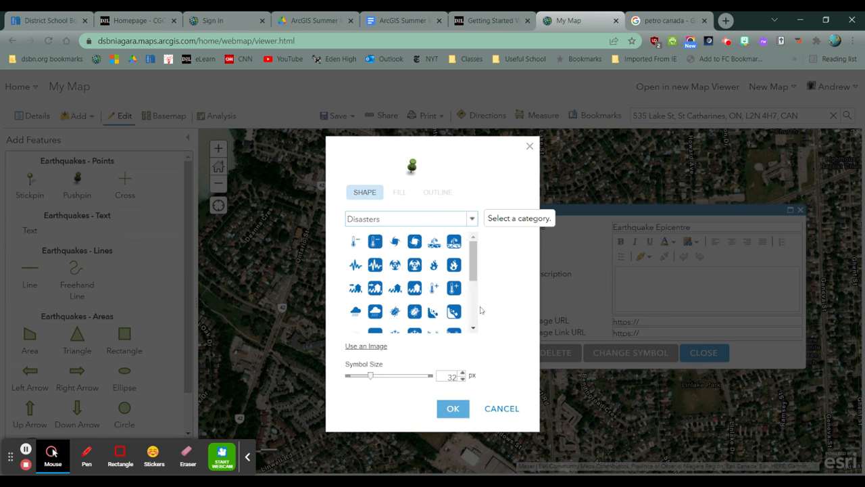
click(375, 265)
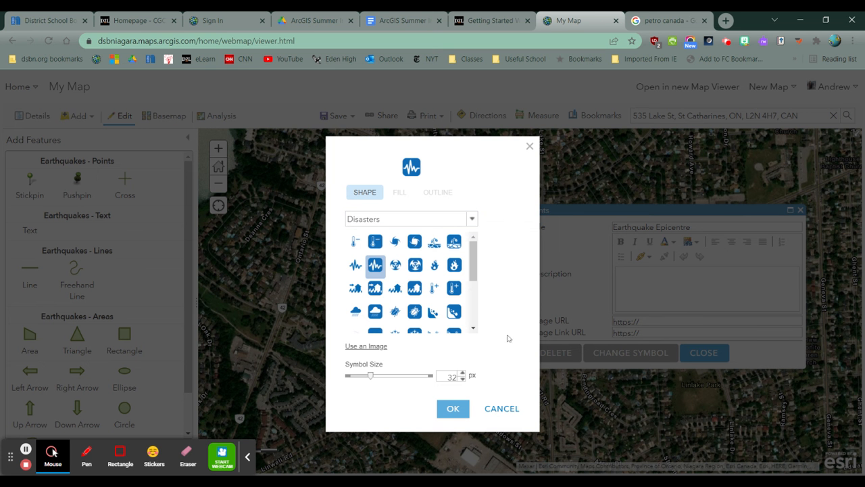
click(457, 411)
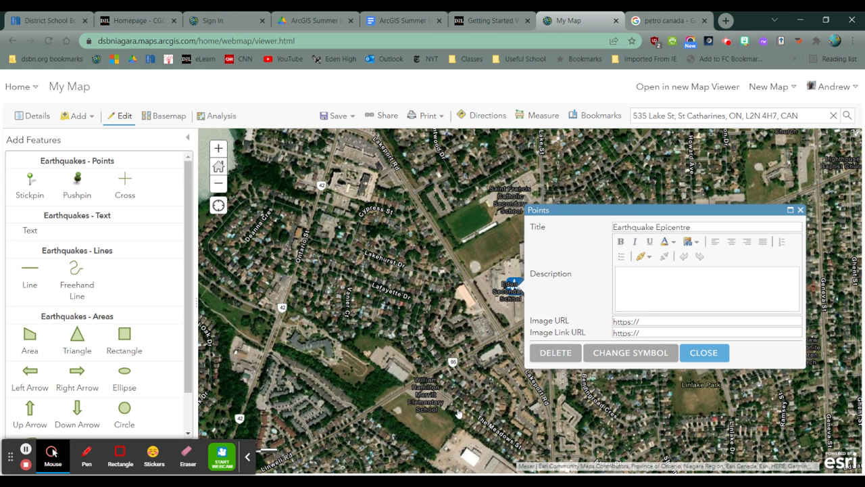
click(717, 355)
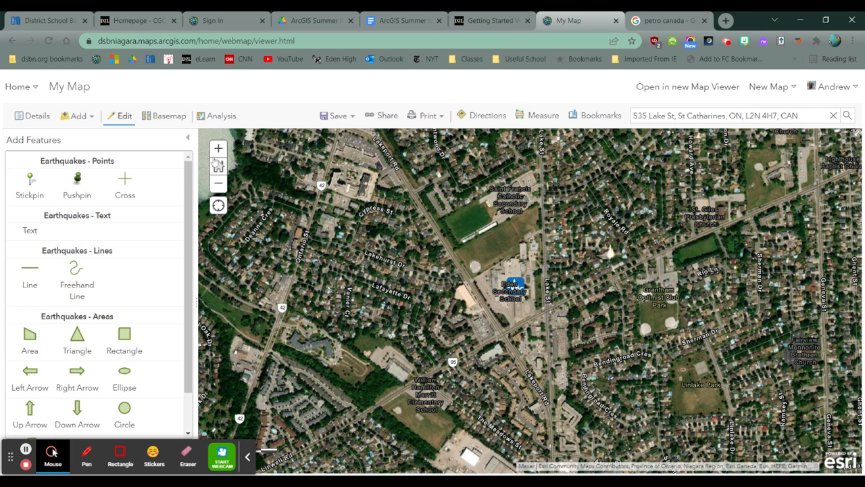
- Return to the map contents and toggle the Land Uses and Earthquakes layers, leaving both turned on
click(30, 119)
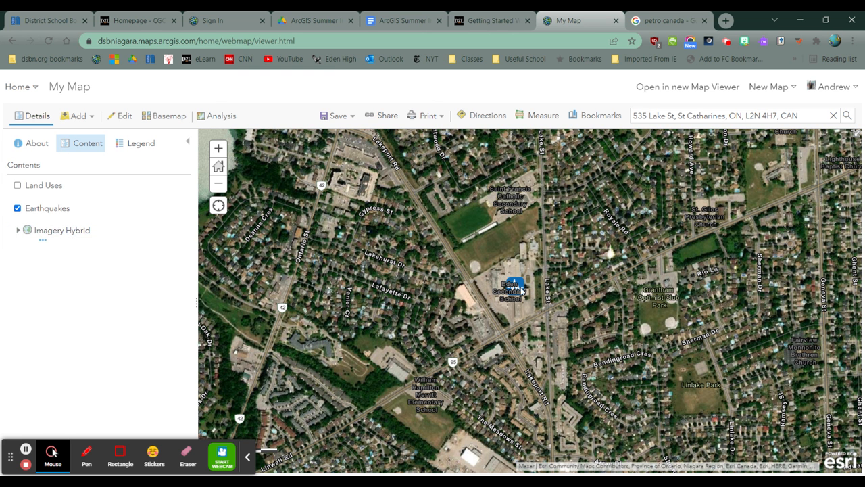
click(18, 186)
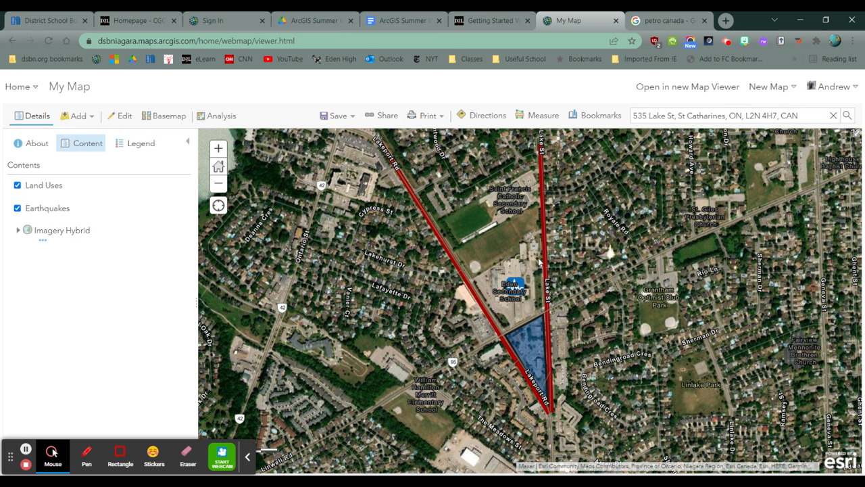
click(16, 209)
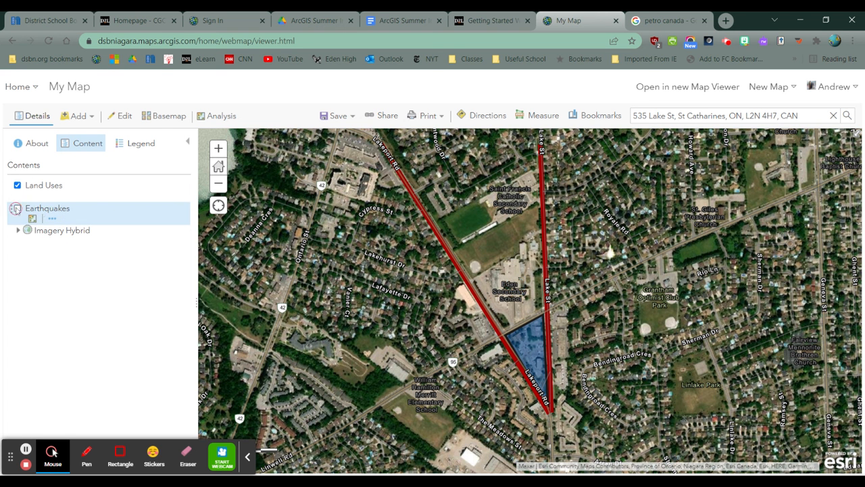
click(17, 185)
click(17, 186)
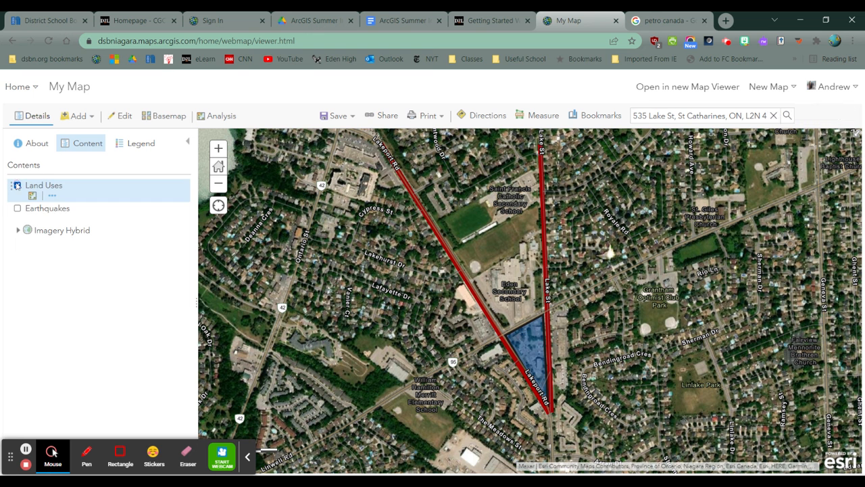
click(17, 208)
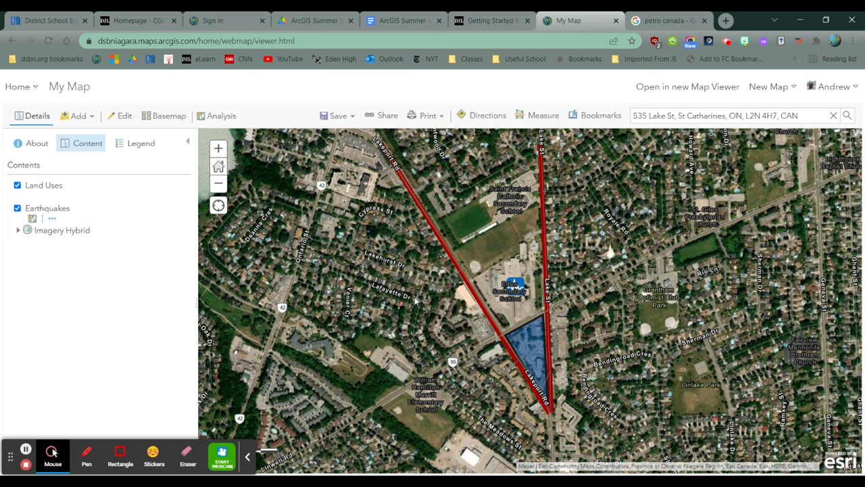
click(338, 116)
click(341, 137)
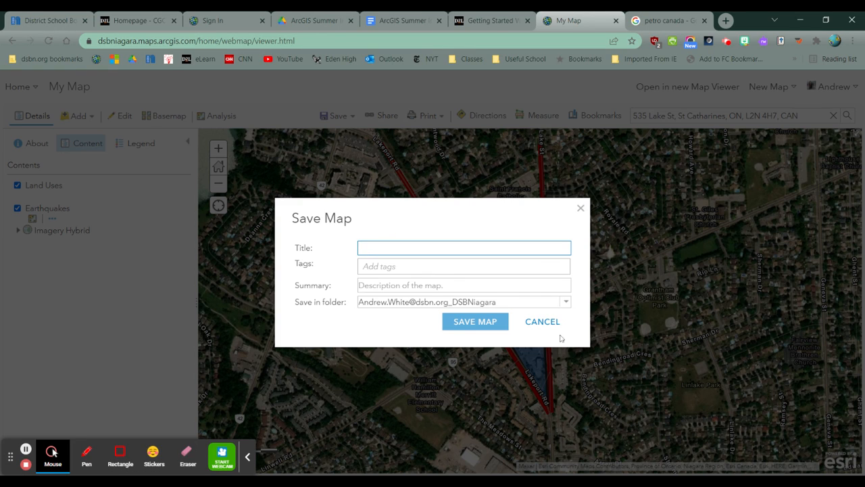
click(542, 322)
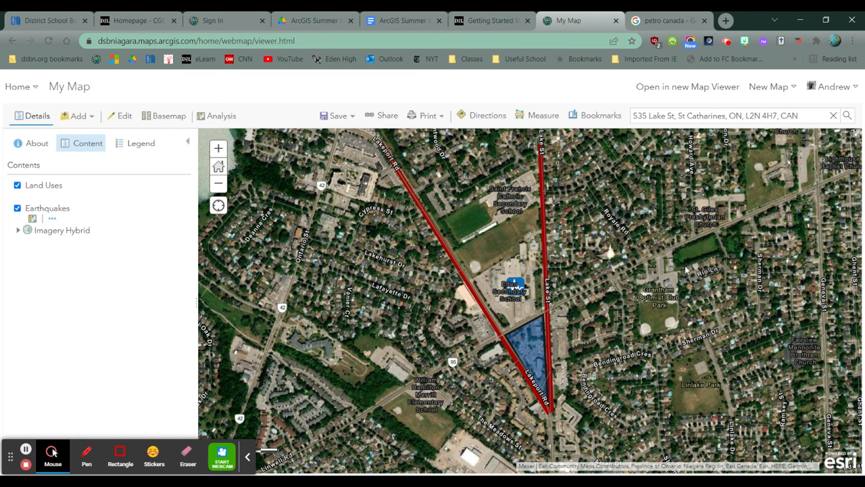